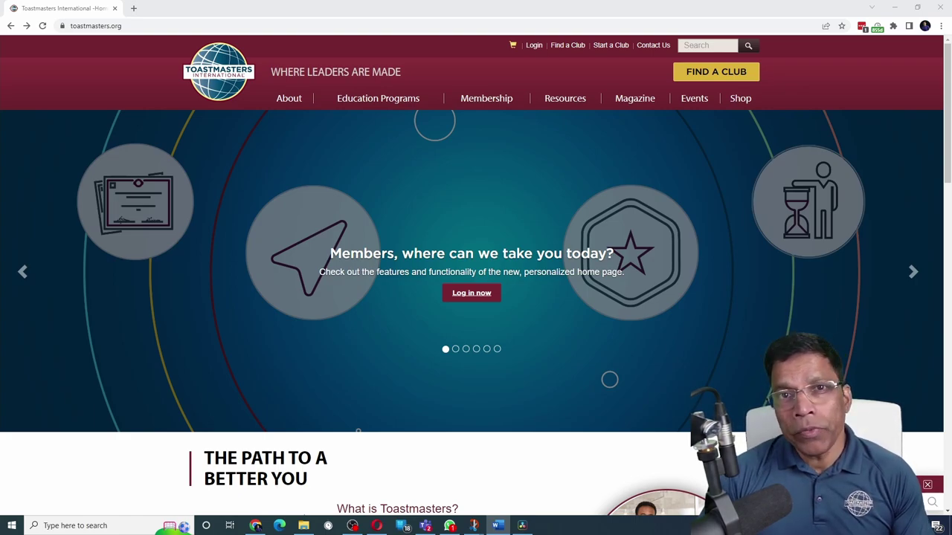
Sign in to toastmasters.org with the autofilled member credentials after briefly visiting password reset
click(143, 26)
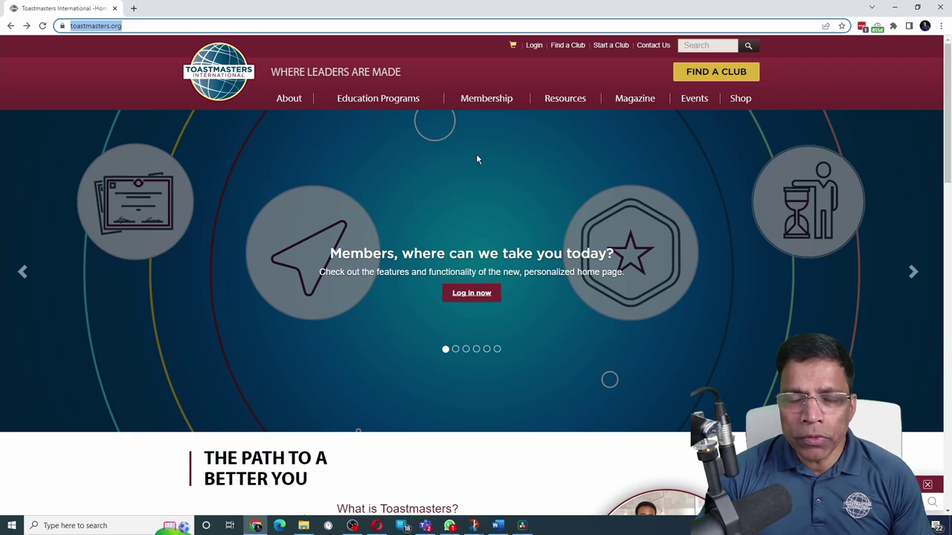
click(534, 46)
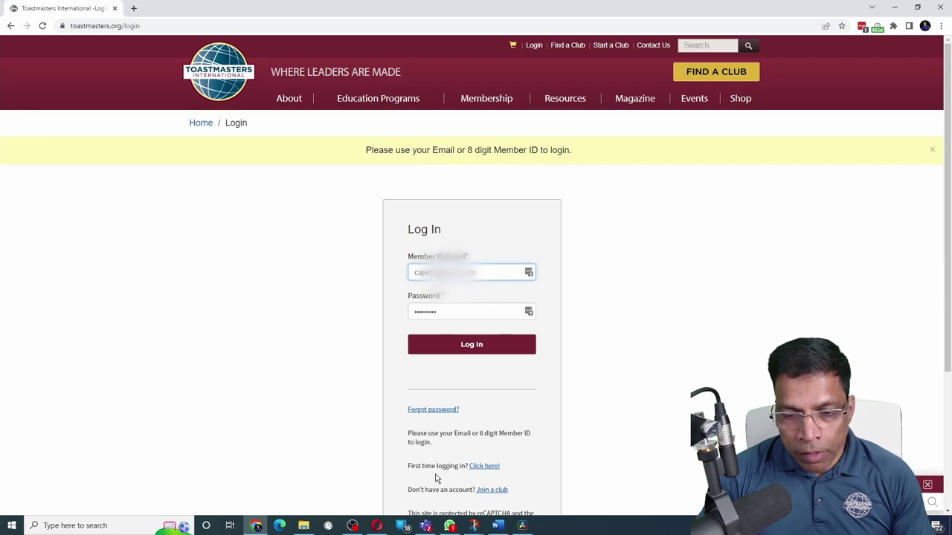
click(491, 467)
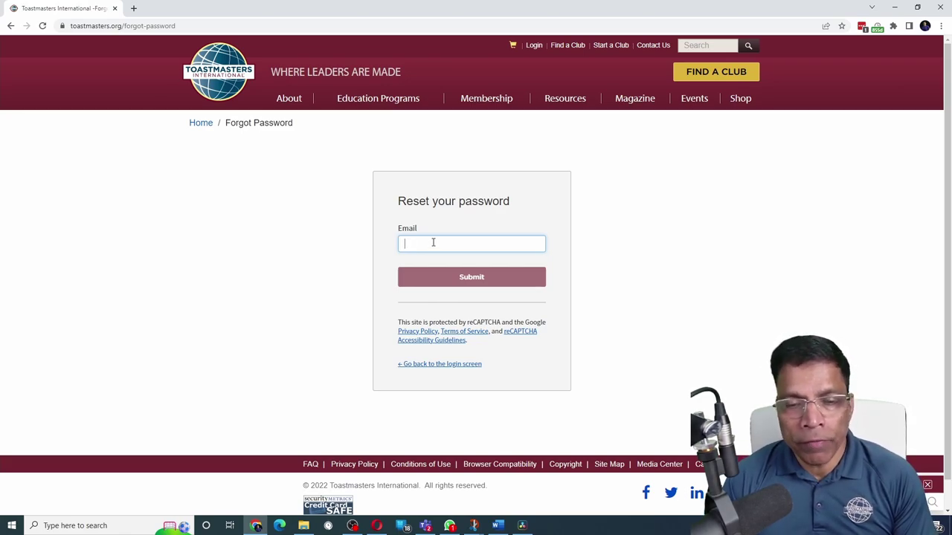
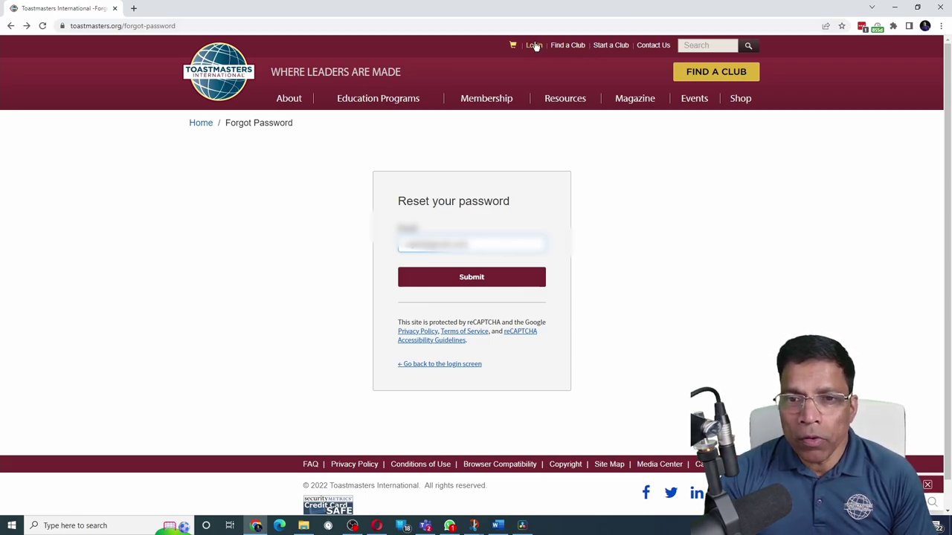
click(535, 45)
click(484, 311)
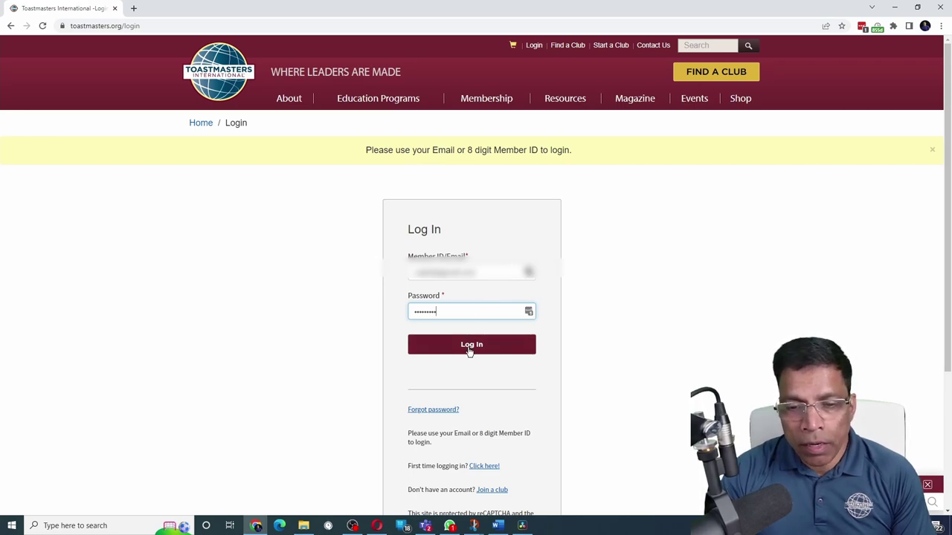
click(471, 345)
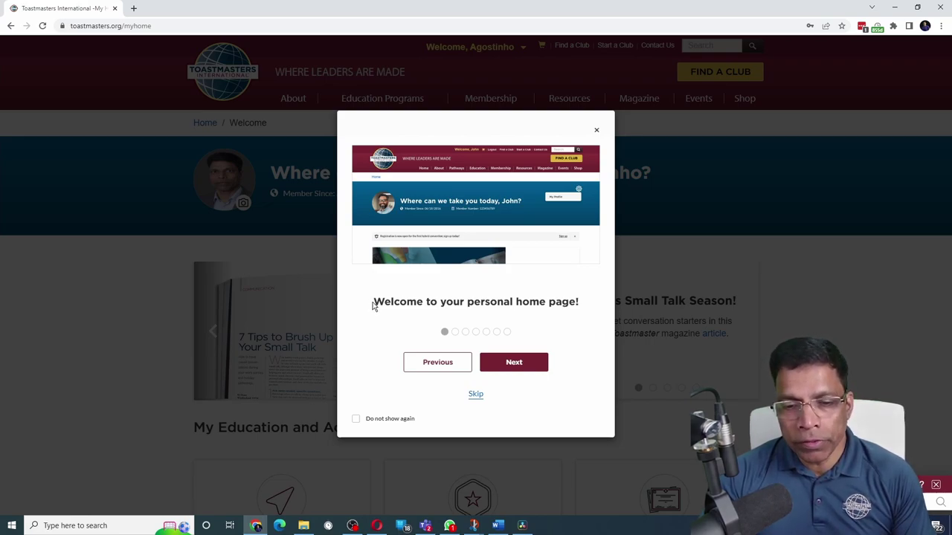
Advance through several home page tour steps, then skip the rest of the tour
click(526, 369)
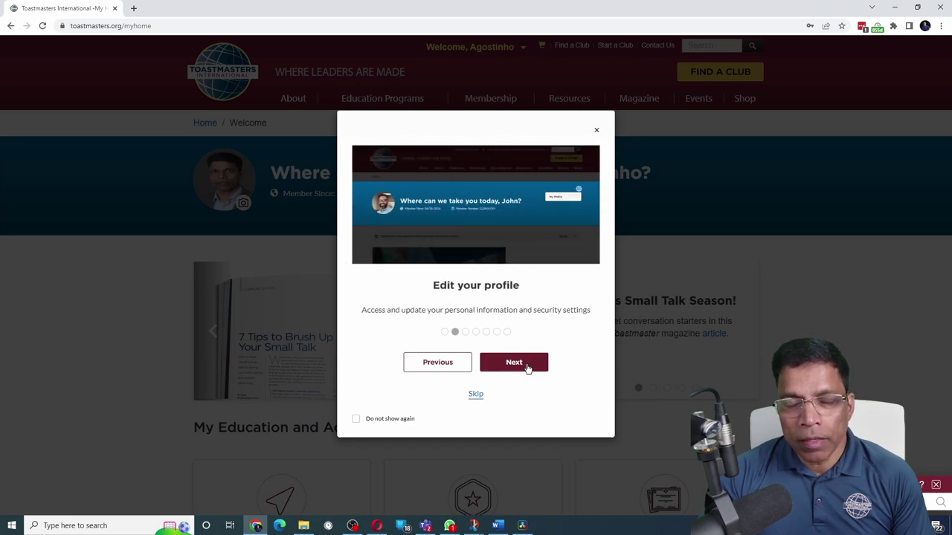
click(526, 369)
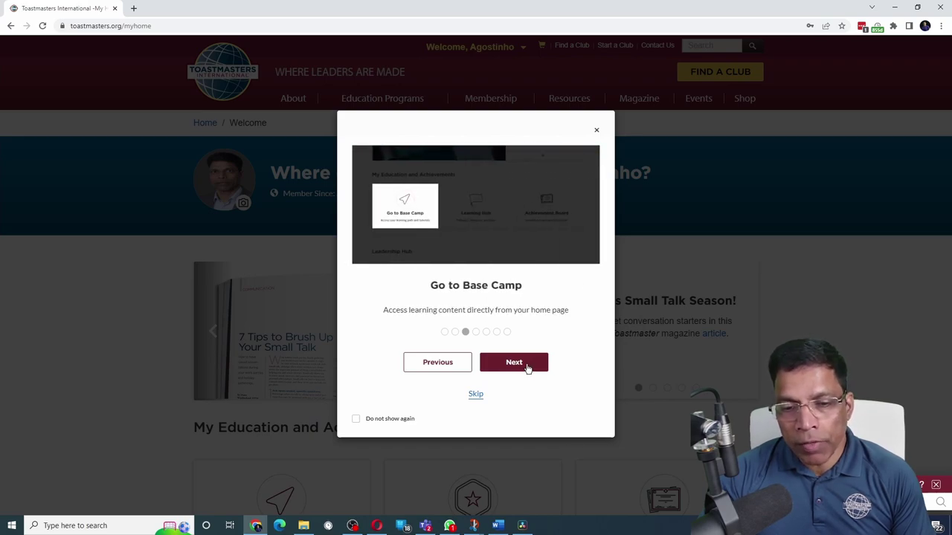
double_click(526, 369)
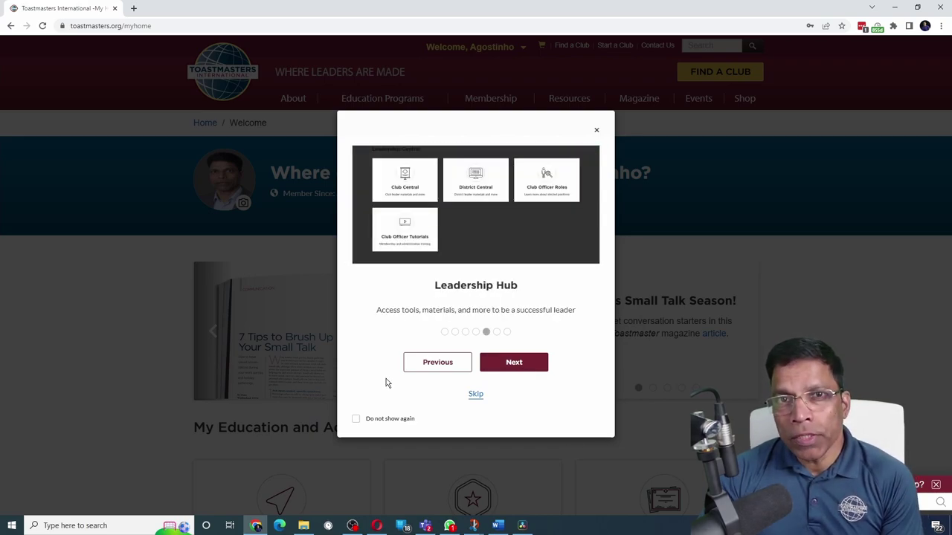
click(476, 395)
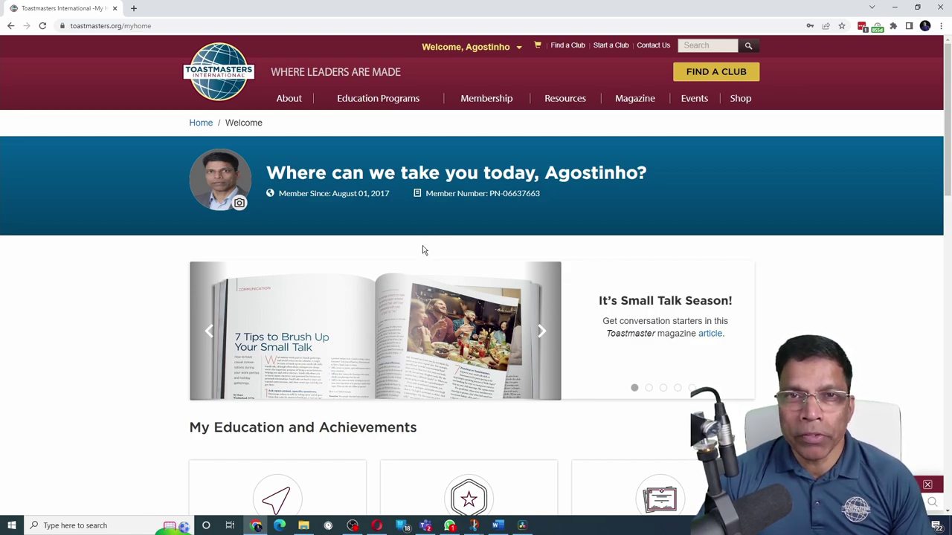
Upload DSC00375_Small.jpg and set it as the new profile photo
click(240, 205)
click(367, 289)
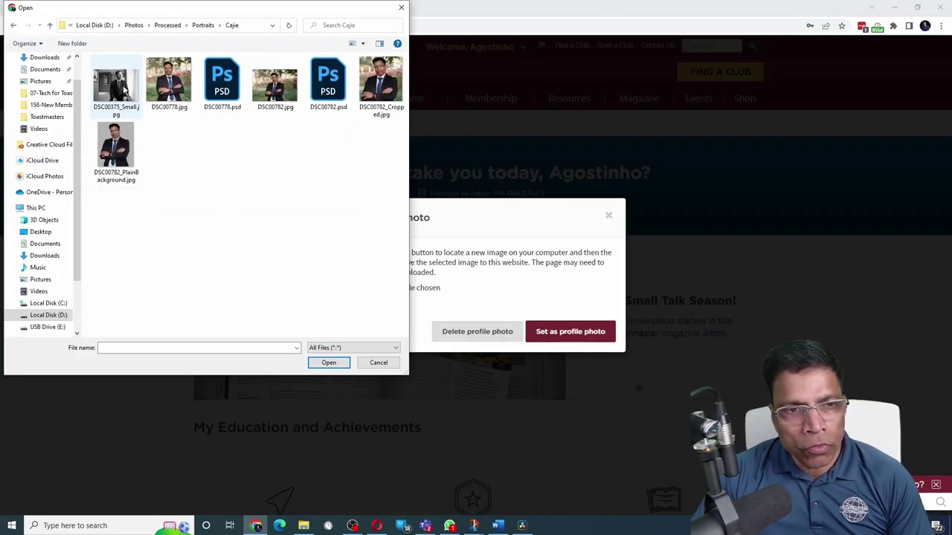
click(119, 88)
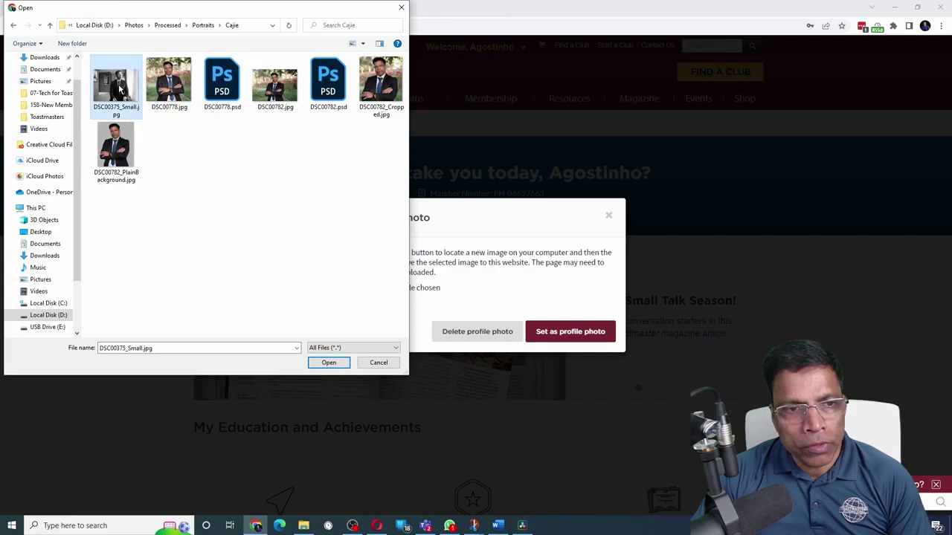
click(329, 362)
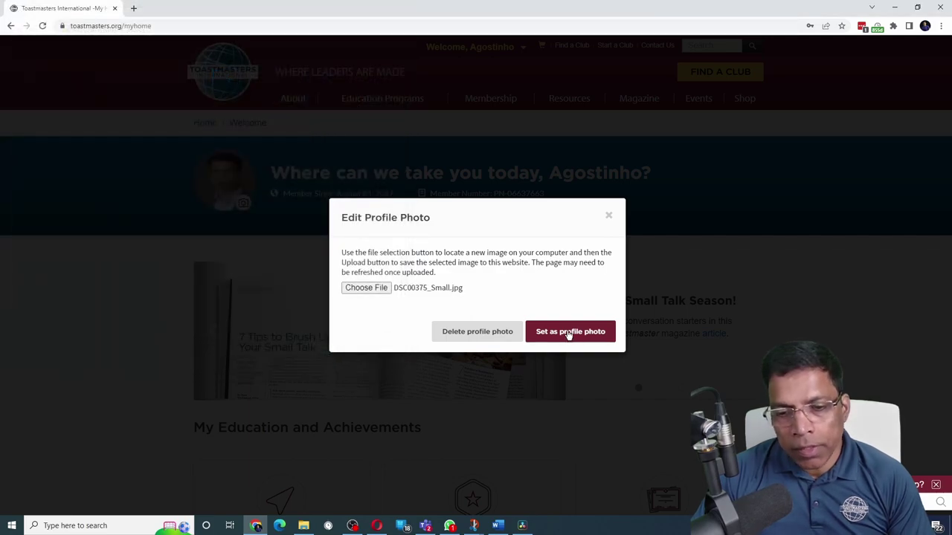
click(570, 332)
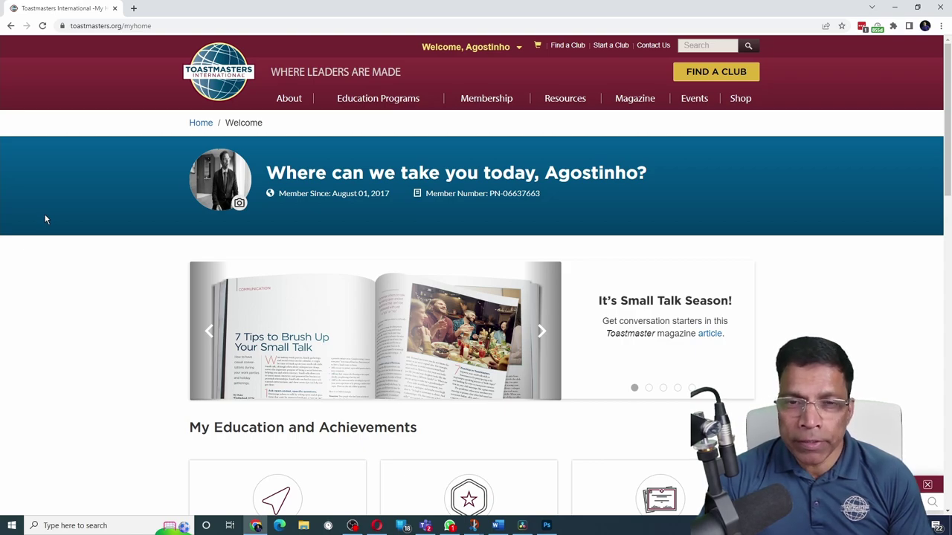
Go to the My Profile page from the account menu and scroll to Personal Details
click(502, 47)
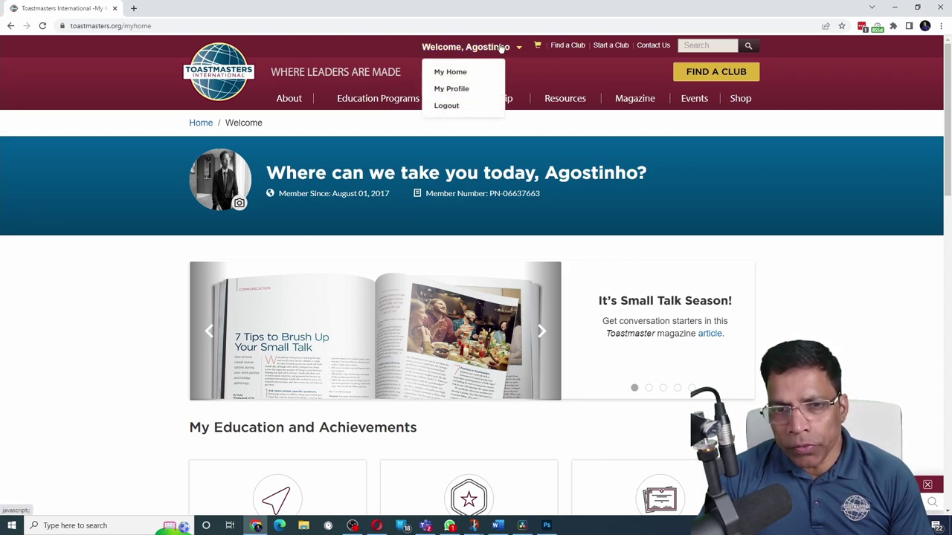
click(458, 90)
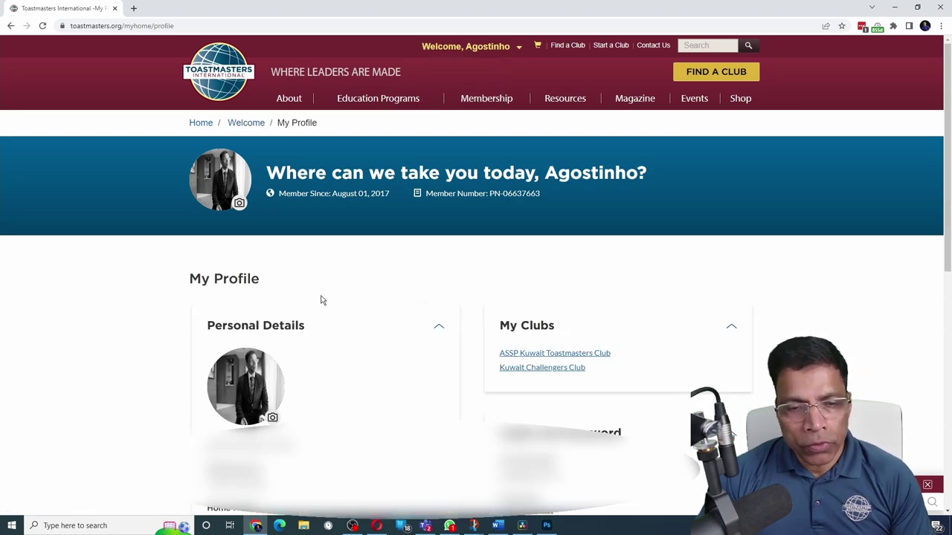
scroll(321, 300, down, 1)
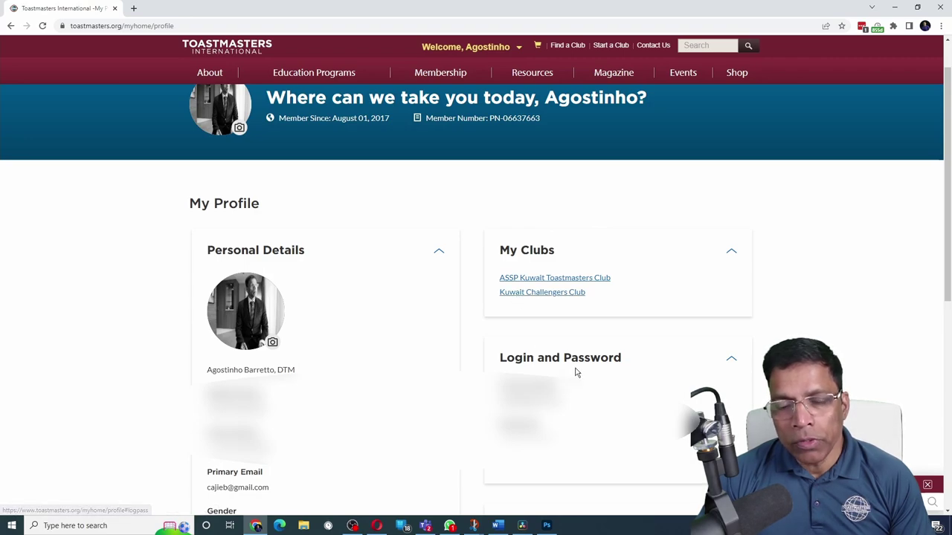
scroll(601, 469, down, 3)
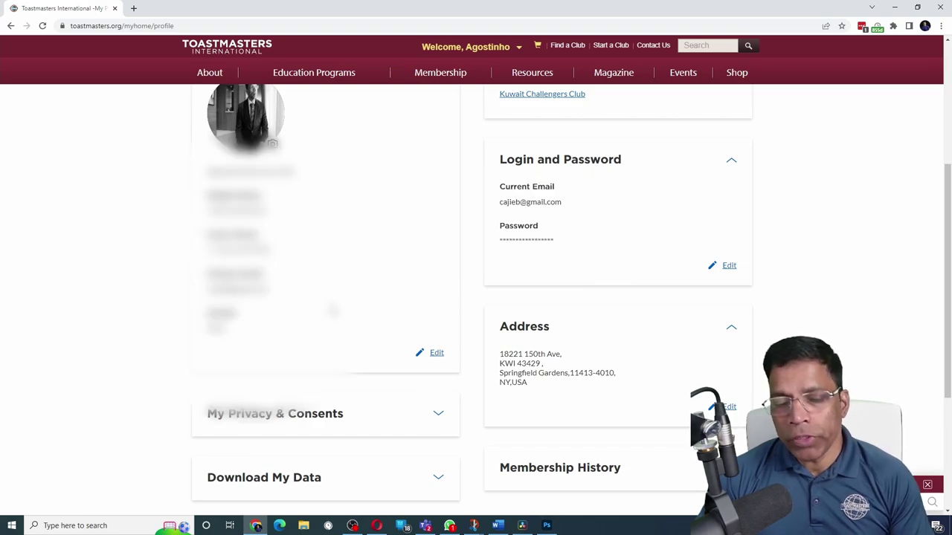
Edit Personal Details, review the Name Change Reason options, and save the contact information
click(439, 355)
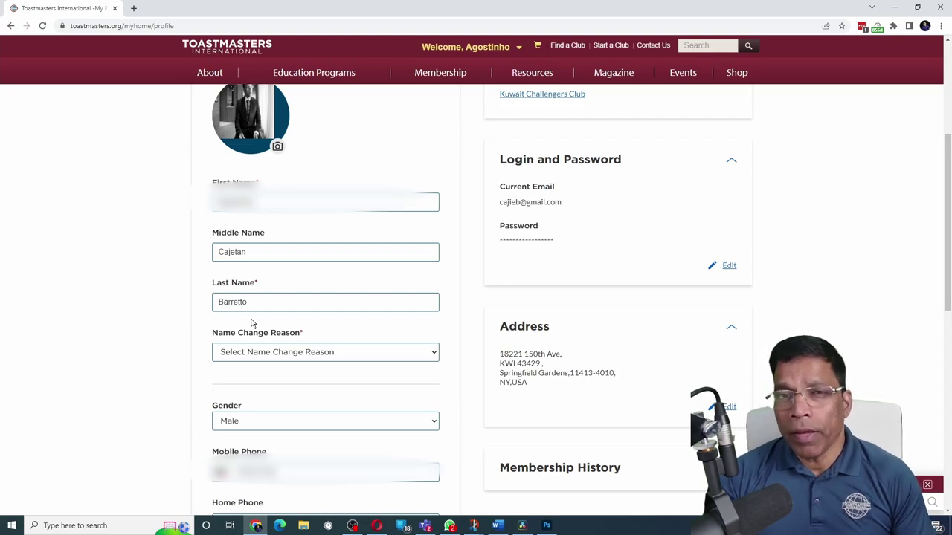
click(268, 354)
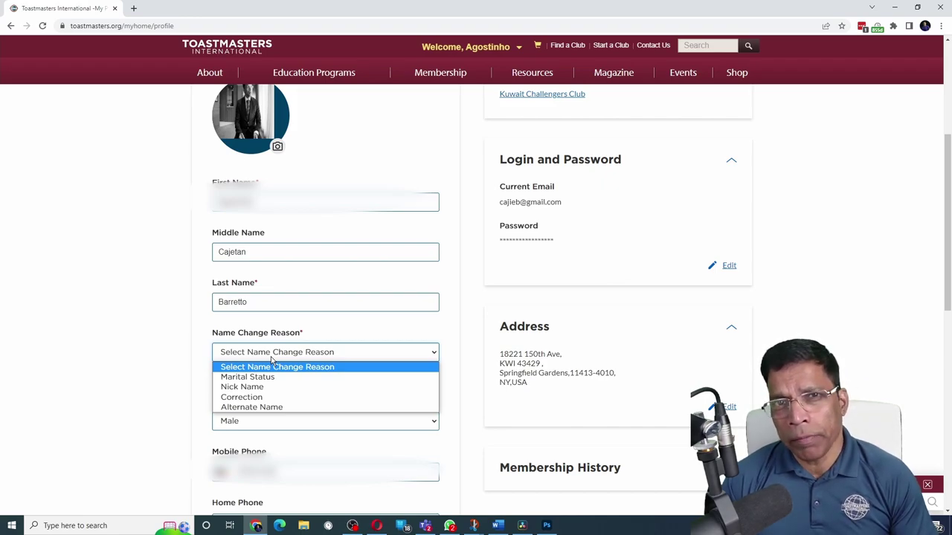
scroll(271, 361, down, 1)
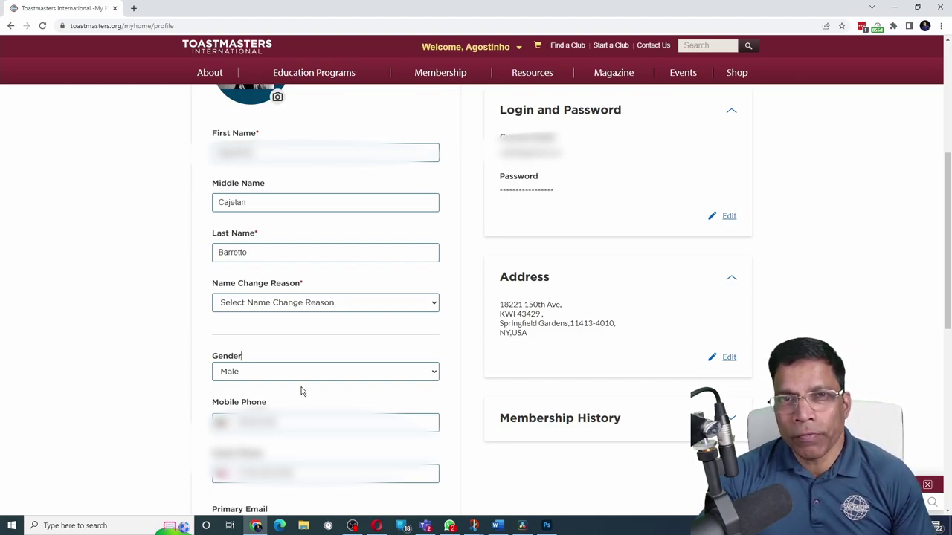
scroll(302, 391, down, 3)
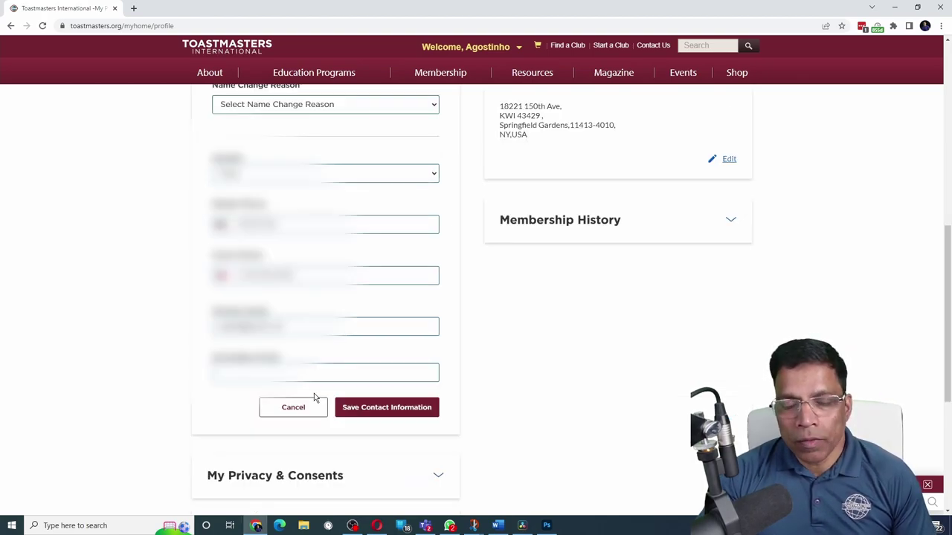
click(400, 409)
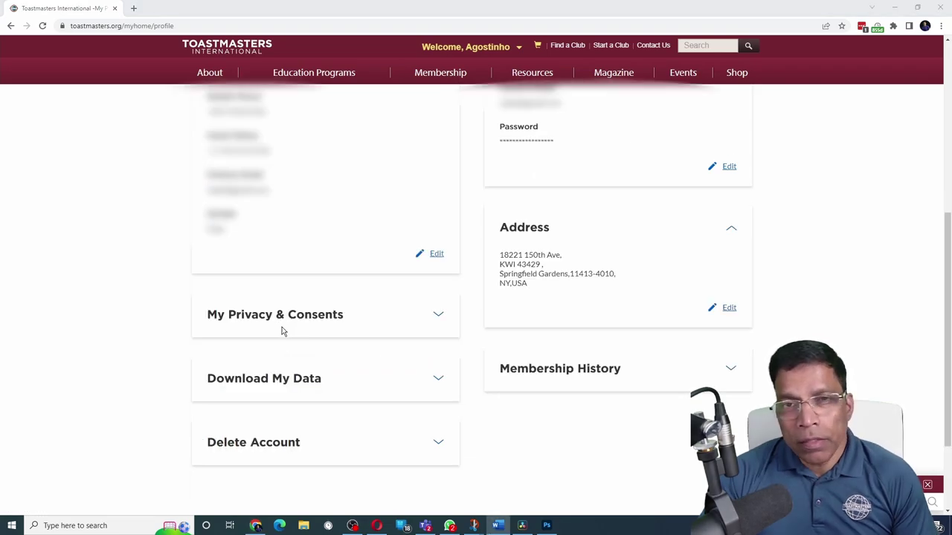
Under My Privacy & Consents, set Phone to No and Public Reports to Yes, then save
click(442, 318)
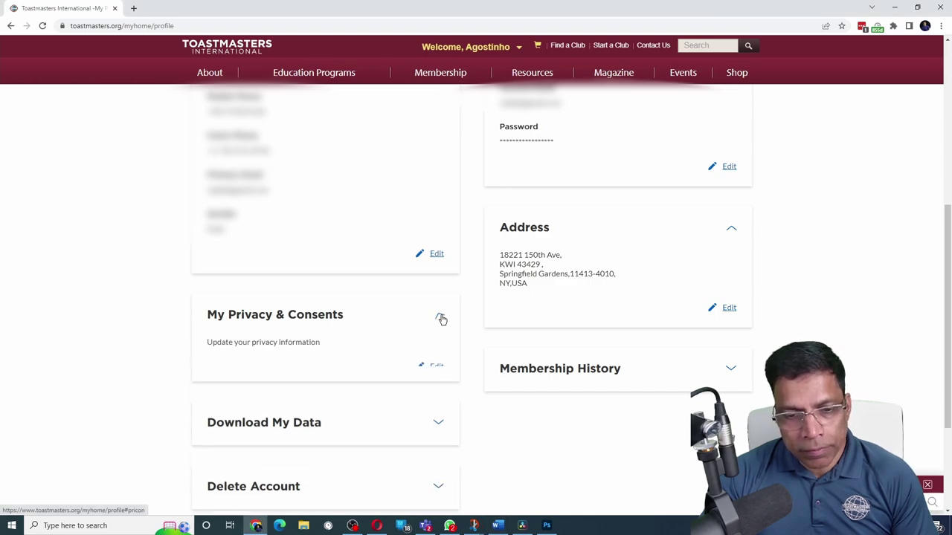
click(436, 365)
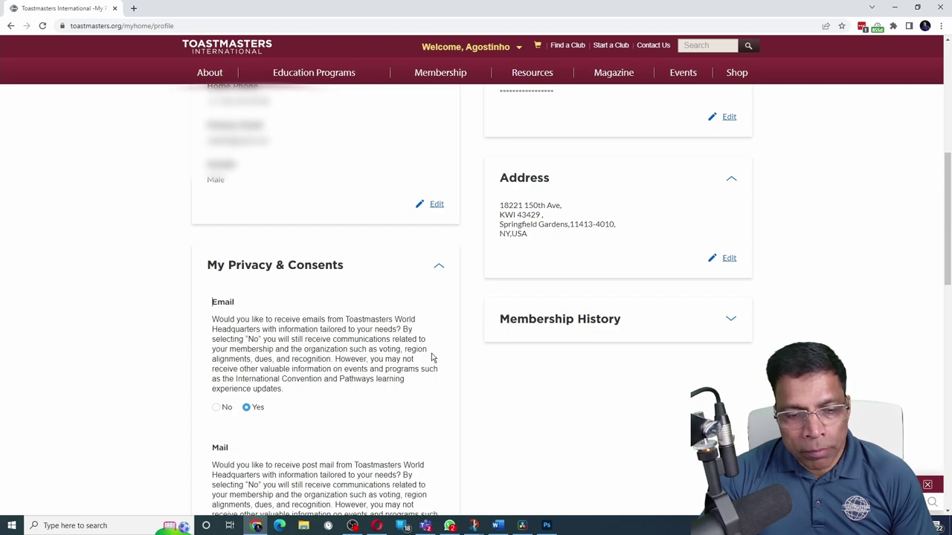
scroll(432, 357, down, 3)
scroll(433, 357, down, 3)
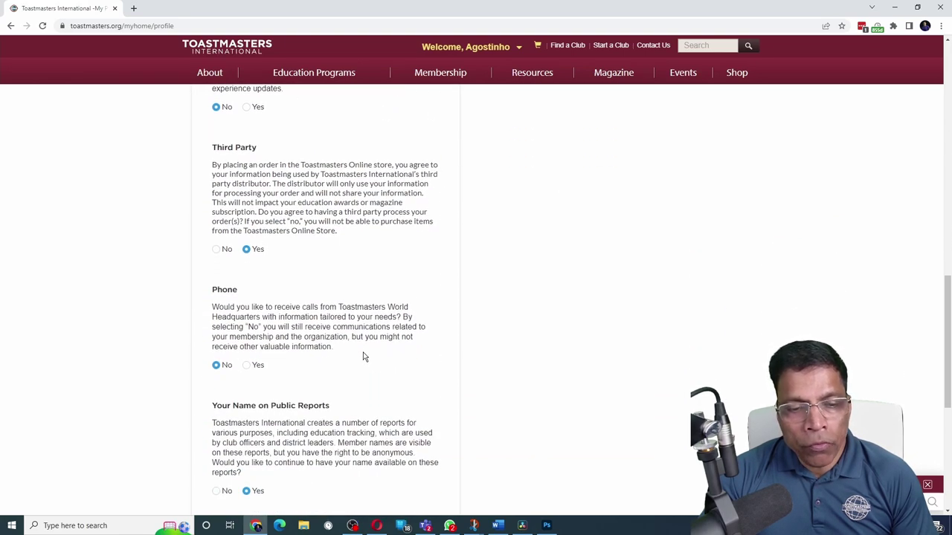
scroll(363, 355, down, 3)
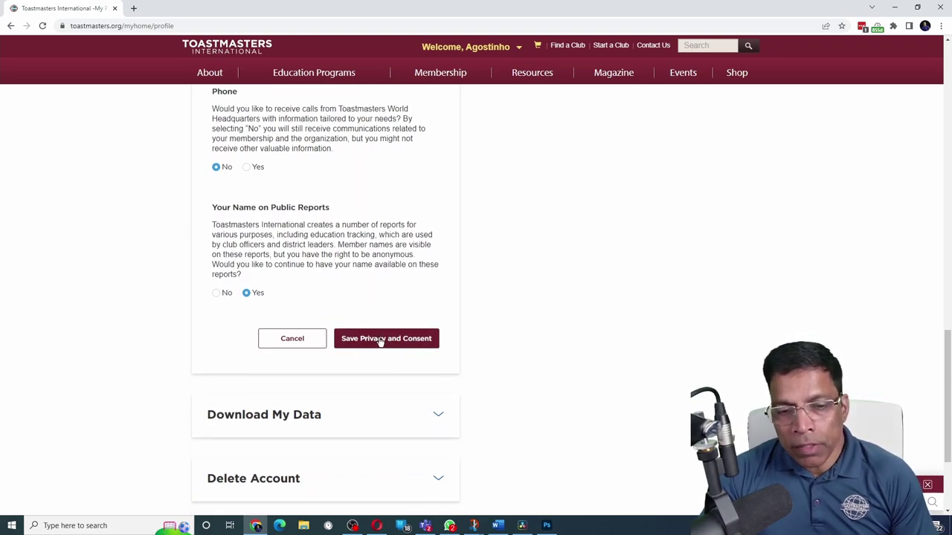
click(381, 341)
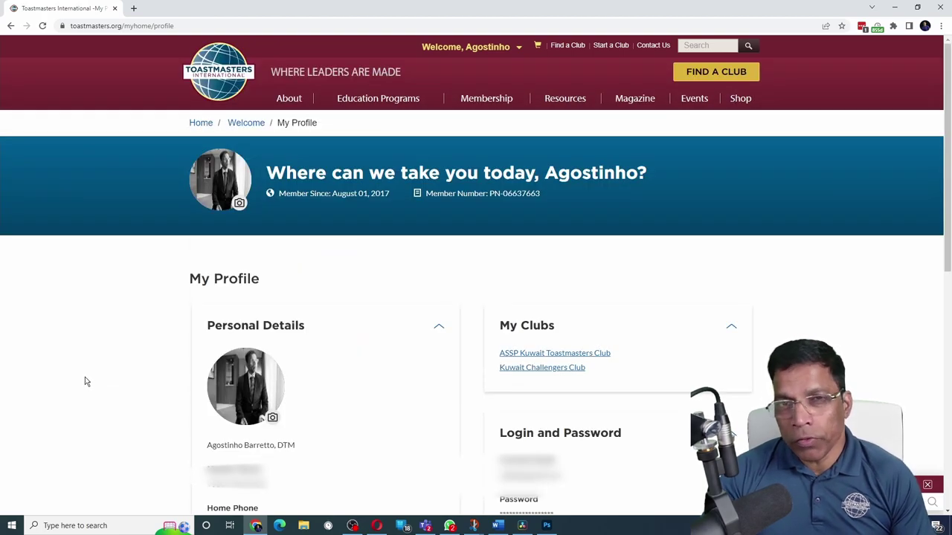
Go to My Home, then follow My Education and Achievements into the Learning Hub
click(484, 46)
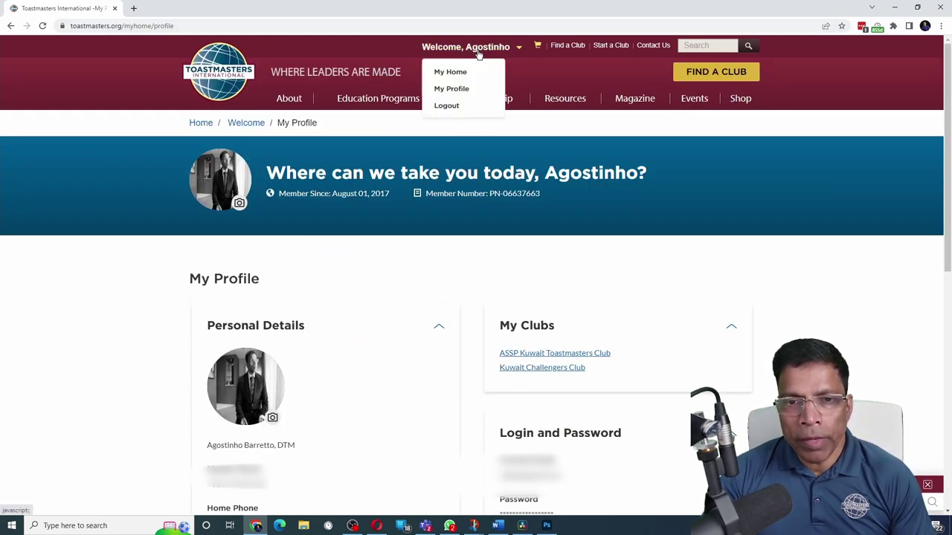
click(461, 71)
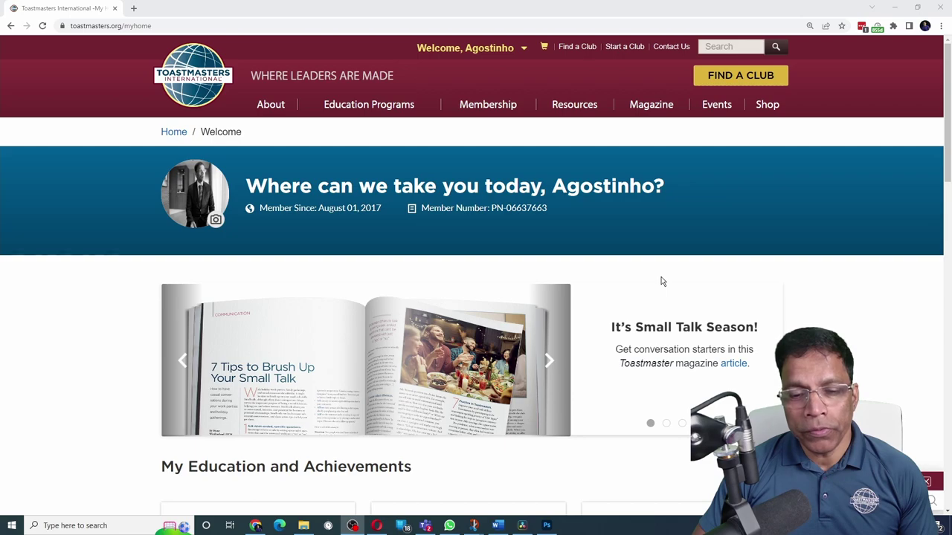
scroll(662, 281, down, 3)
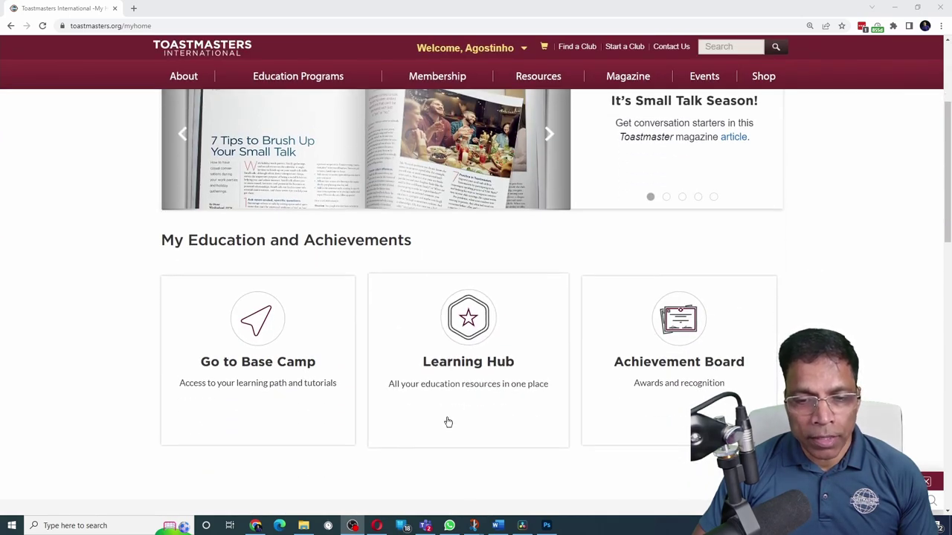
click(476, 332)
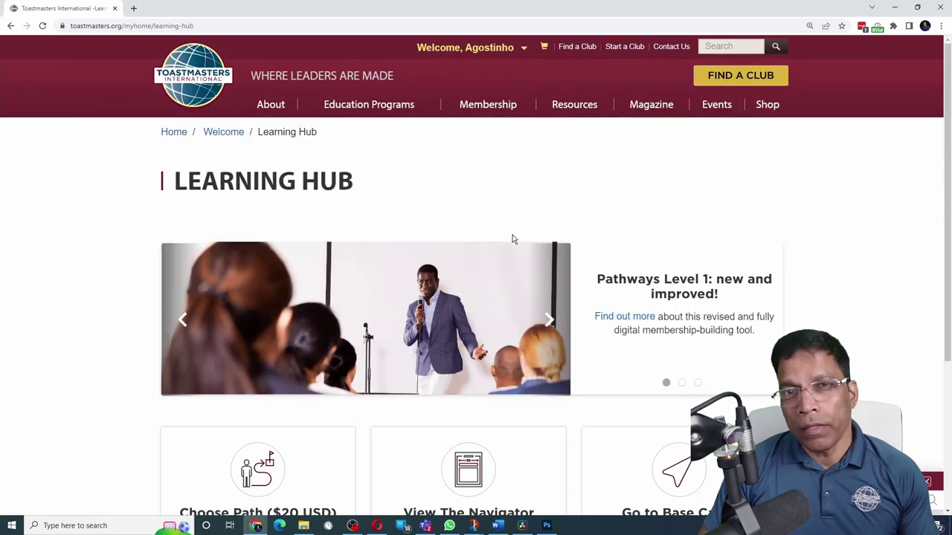
scroll(511, 238, down, 2)
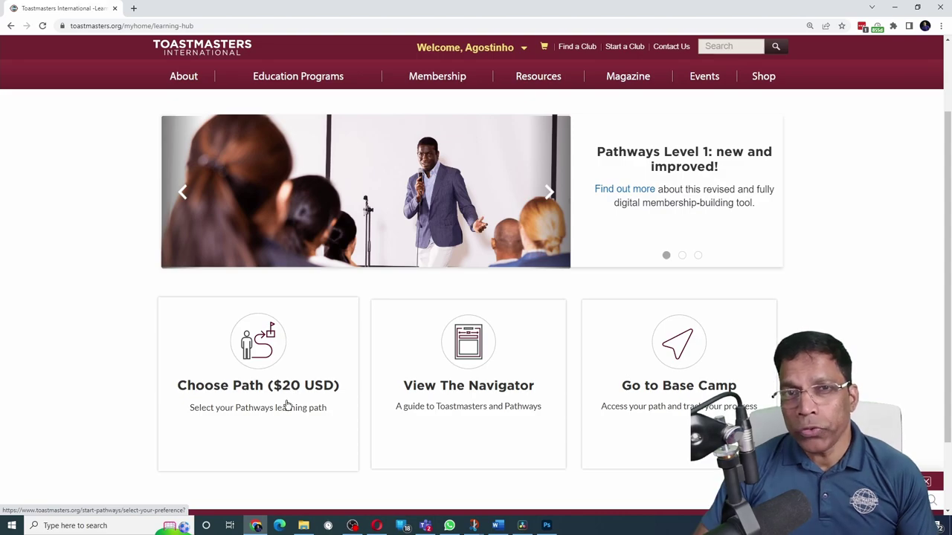
Choose Path with English and Digital Resources, view all path options, and opt to take an assessment
click(294, 396)
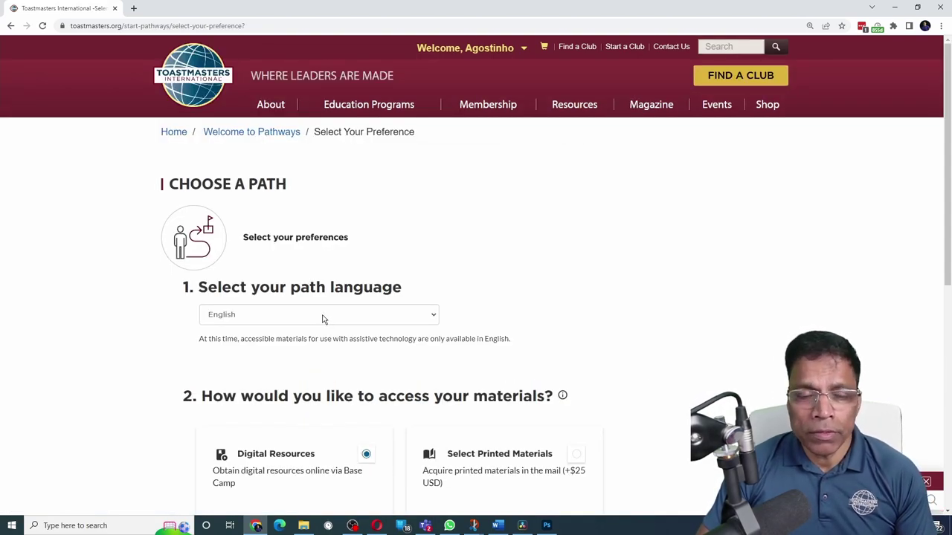
click(323, 319)
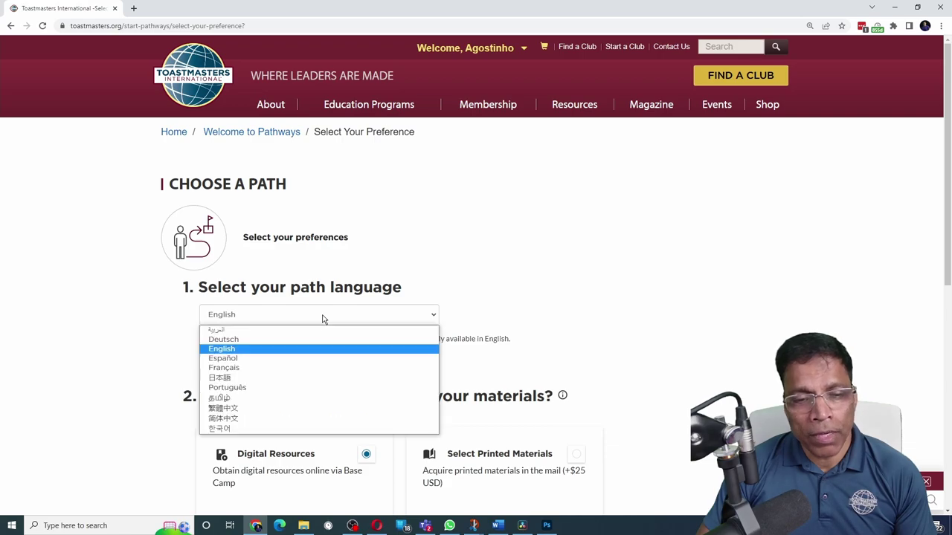
click(239, 350)
scroll(171, 361, down, 2)
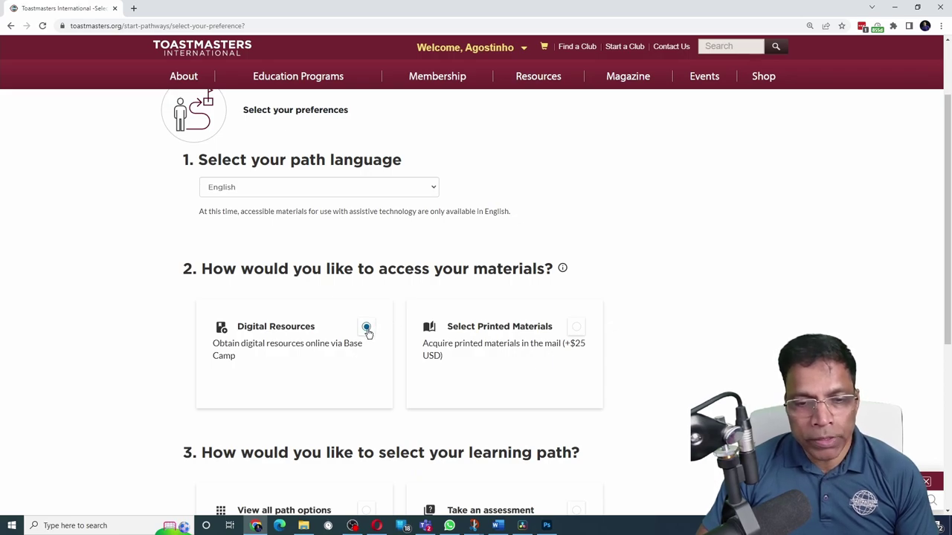
scroll(368, 332, down, 3)
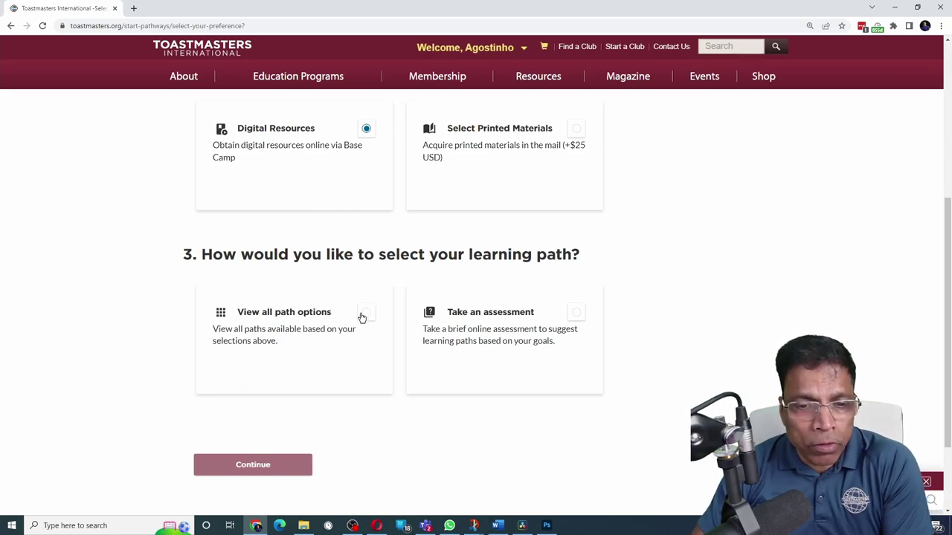
click(363, 315)
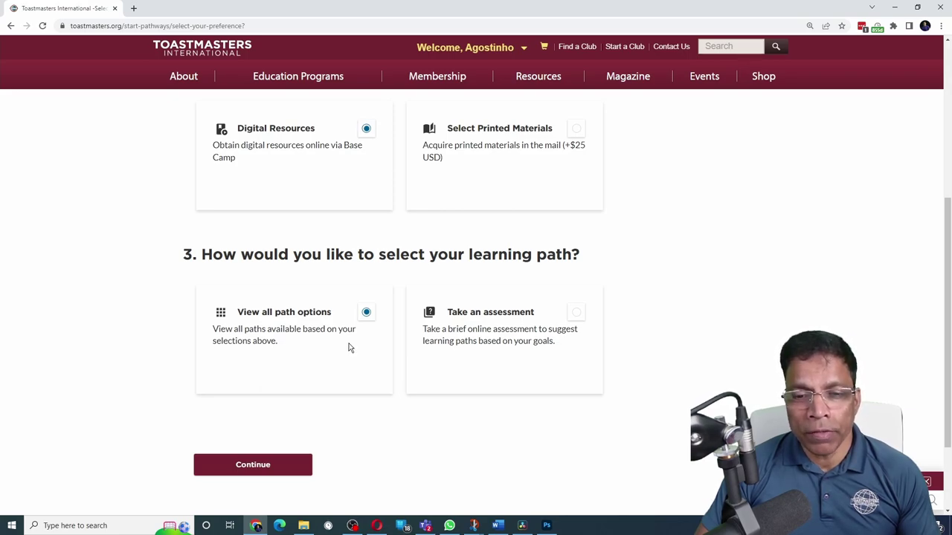
click(578, 314)
Start the Pathways Assessment and select Public Speaking, Coaching and Change Management as topics
click(257, 468)
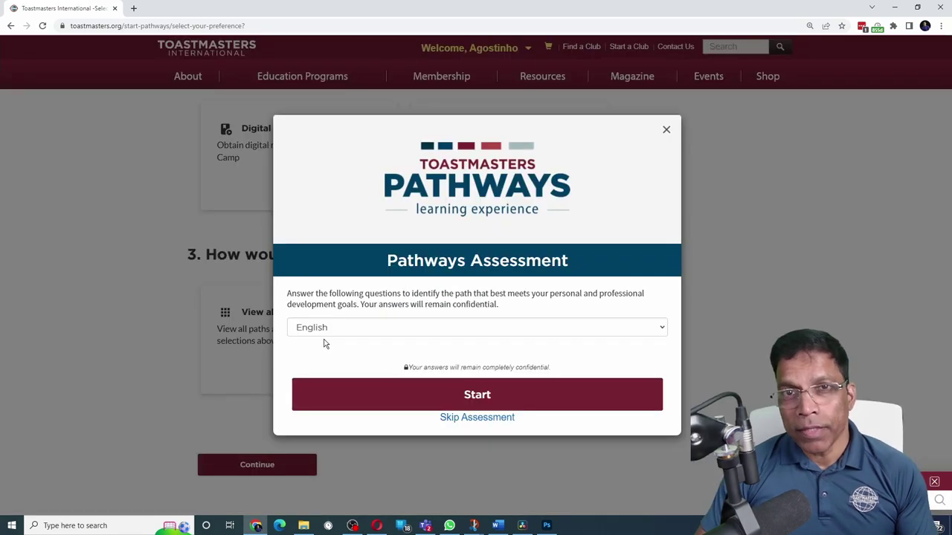
click(467, 401)
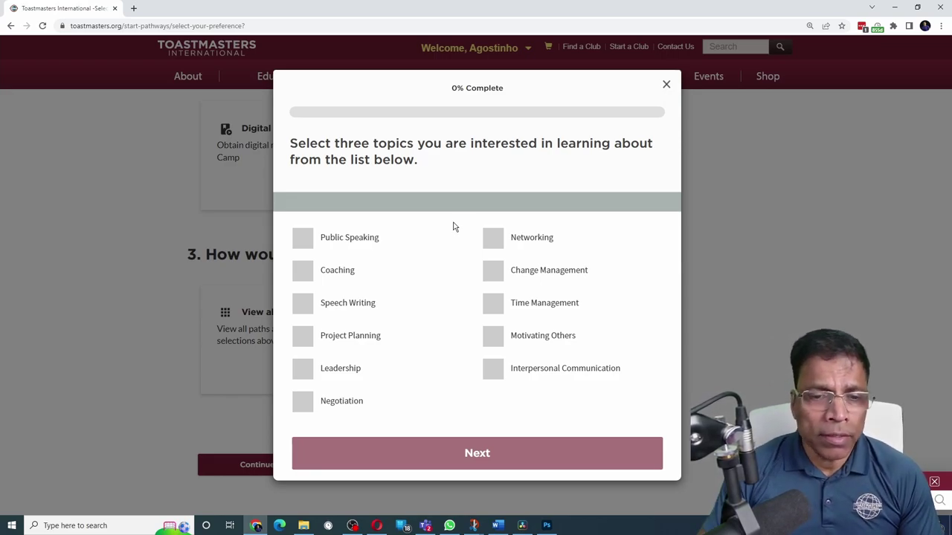
click(302, 240)
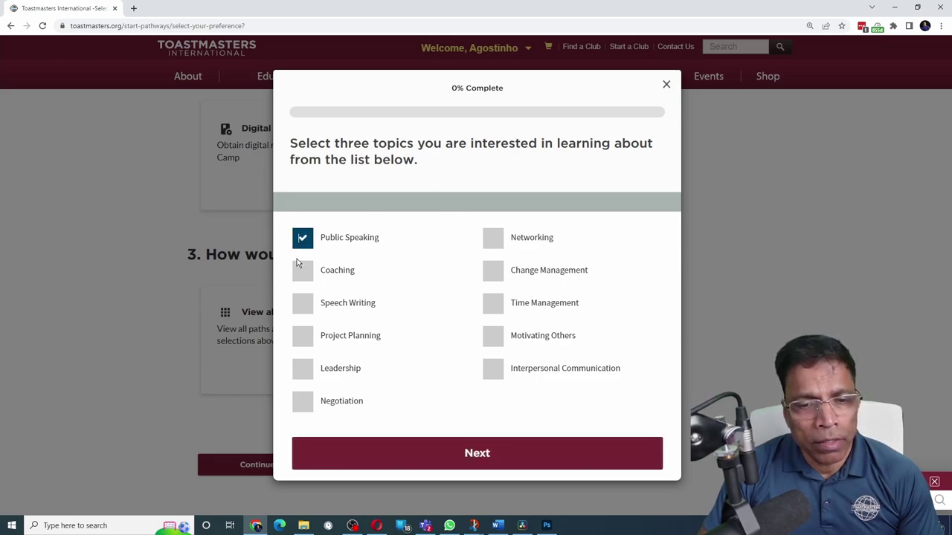
click(299, 277)
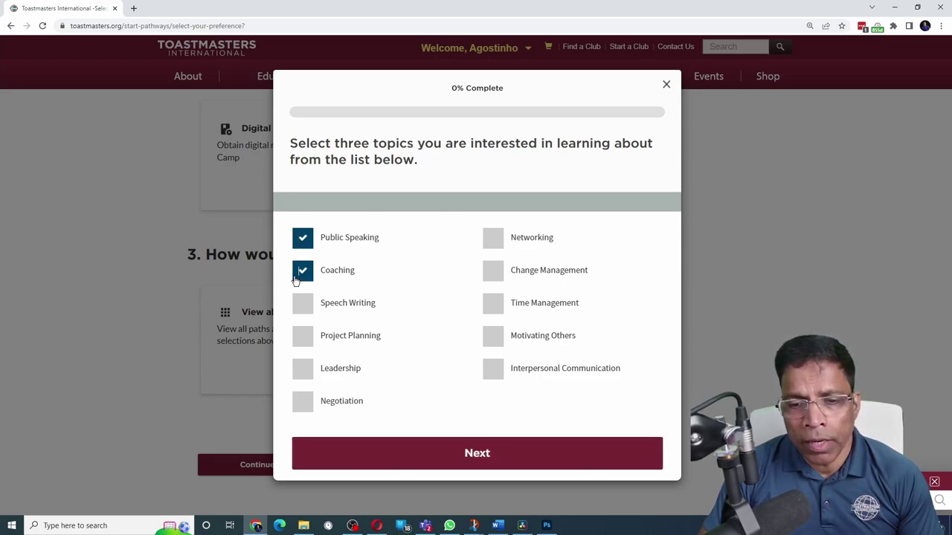
click(492, 275)
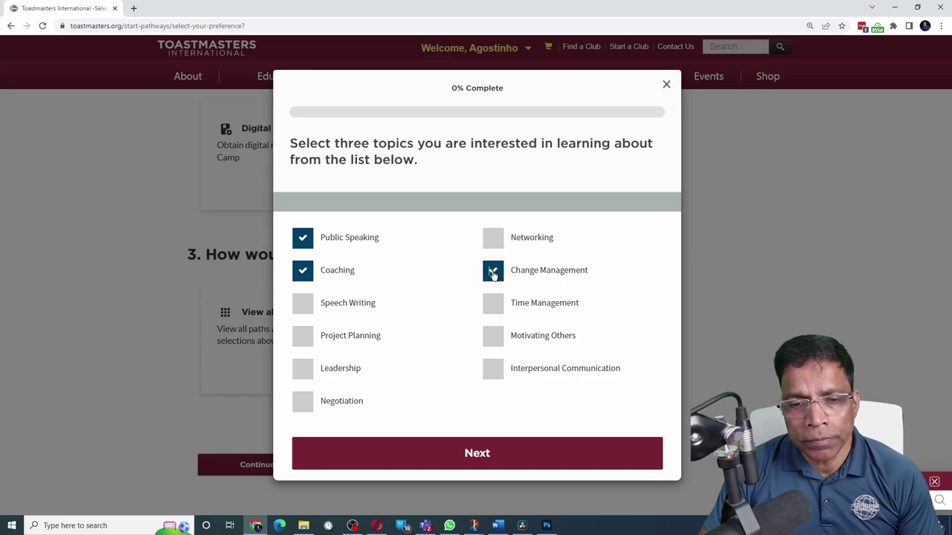
click(486, 456)
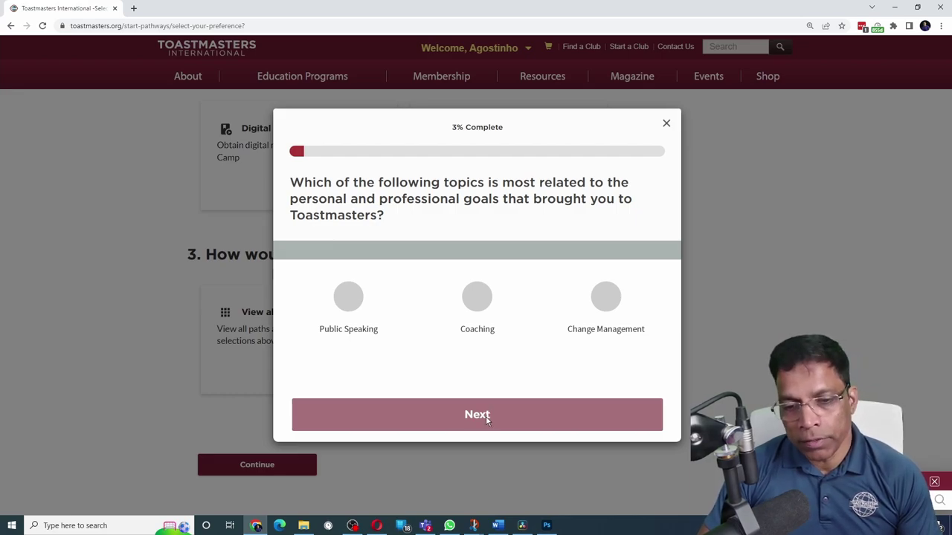
Answer Coaching, Public Speaking and Unsure for the follow-up questions and finish the assessment
click(480, 301)
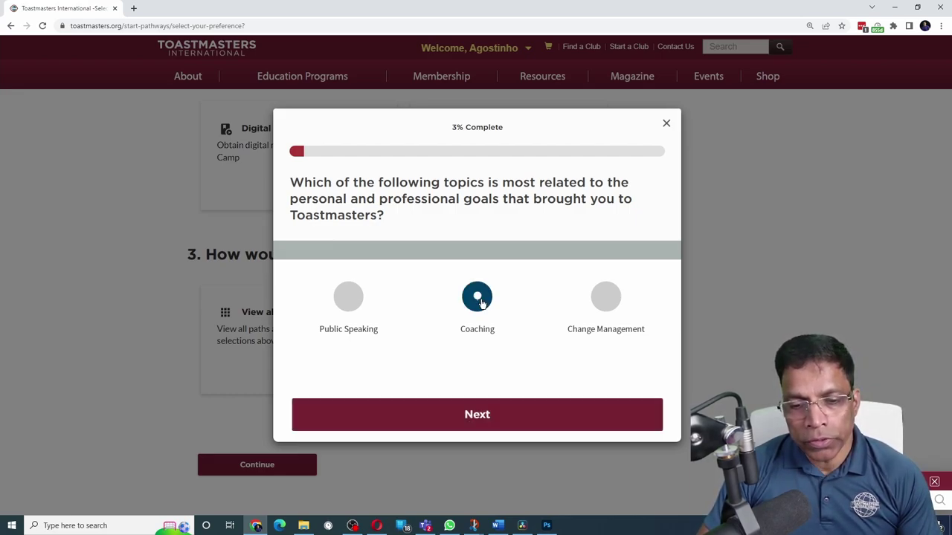
click(491, 418)
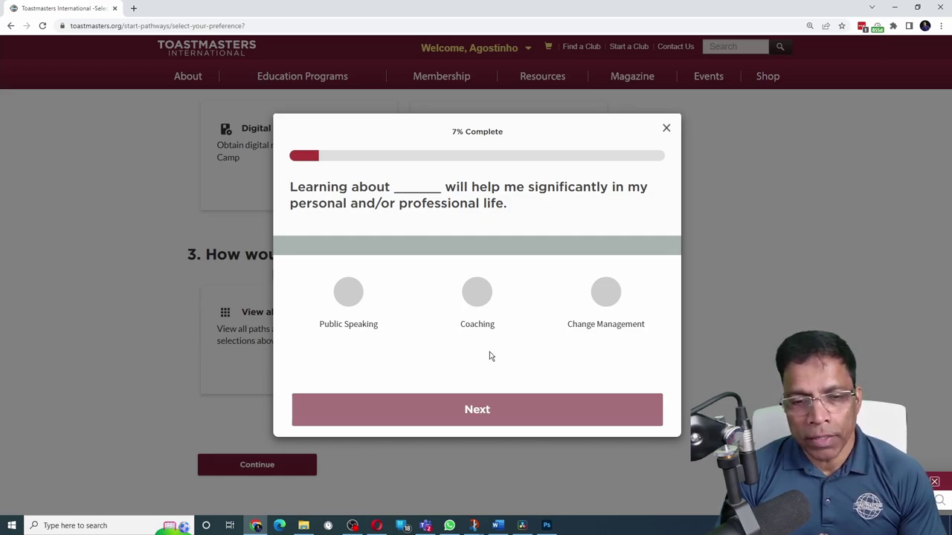
click(348, 291)
click(482, 410)
click(476, 298)
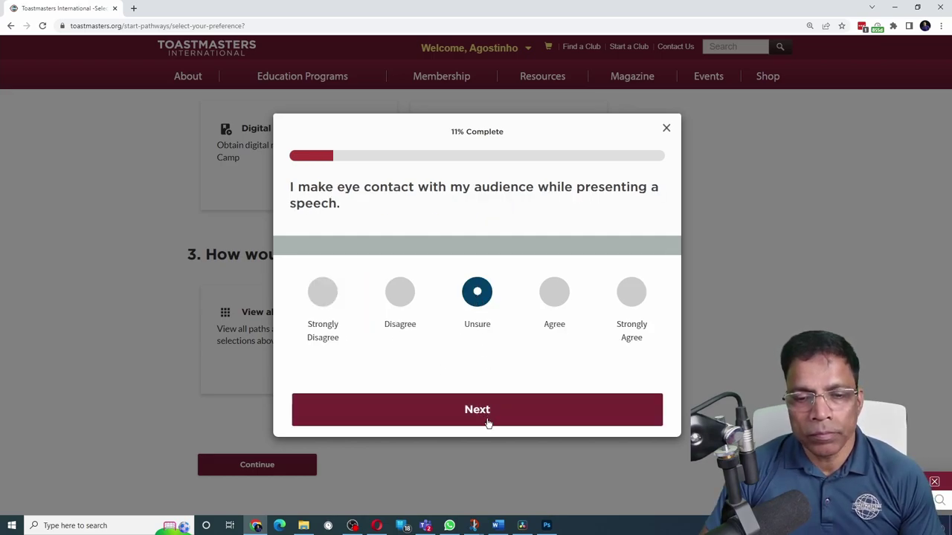
click(487, 420)
click(476, 291)
click(553, 291)
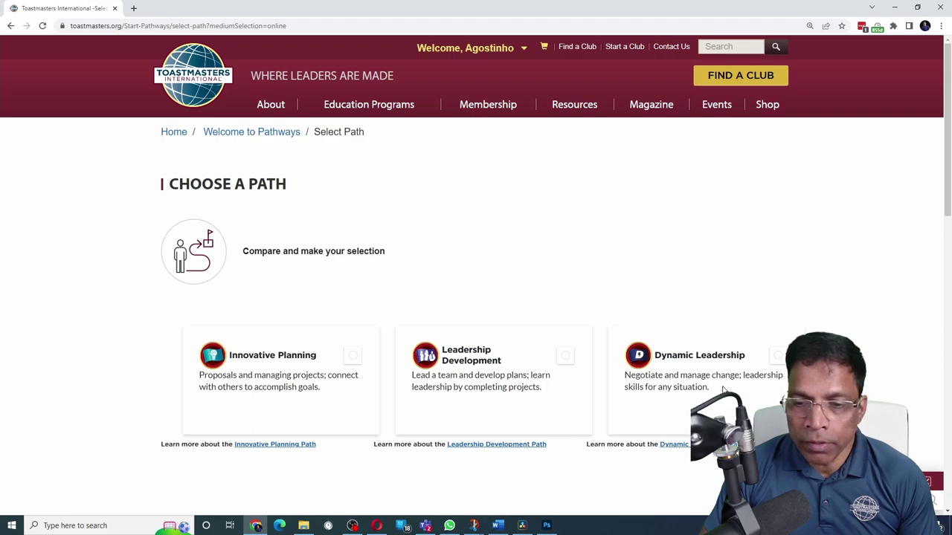
Select the Innovative Planning path and open its description
click(209, 400)
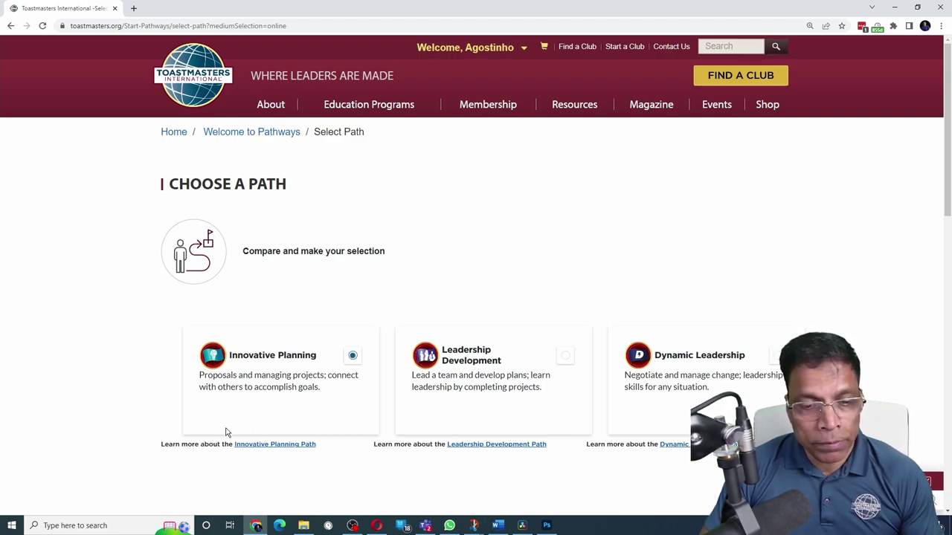
click(279, 444)
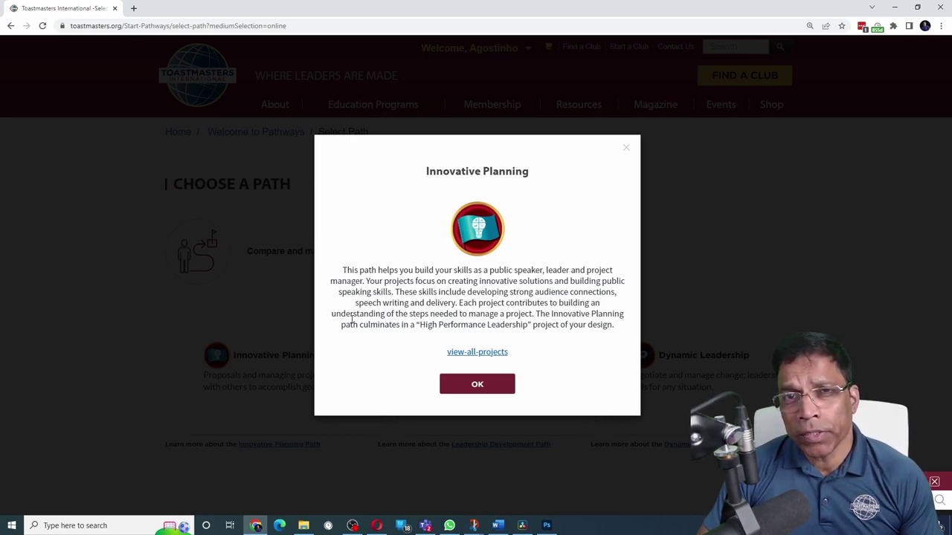
Open all Innovative Planning projects and scroll through its five levels
click(484, 353)
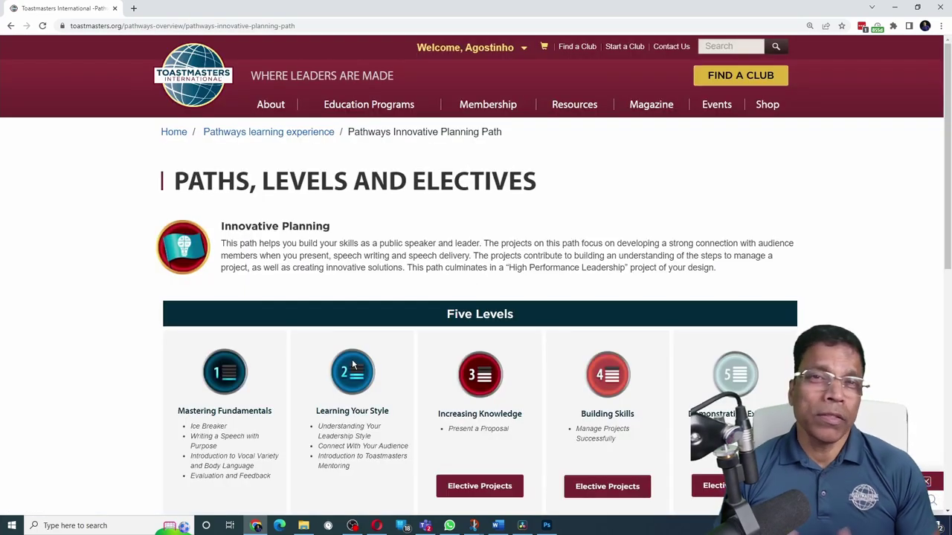
scroll(309, 296, down, 2)
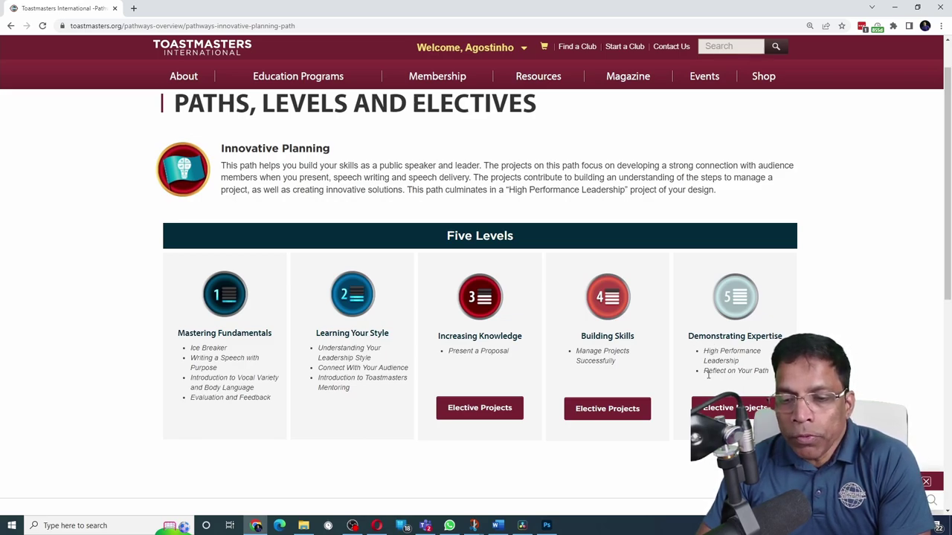
scroll(736, 370, up, 2)
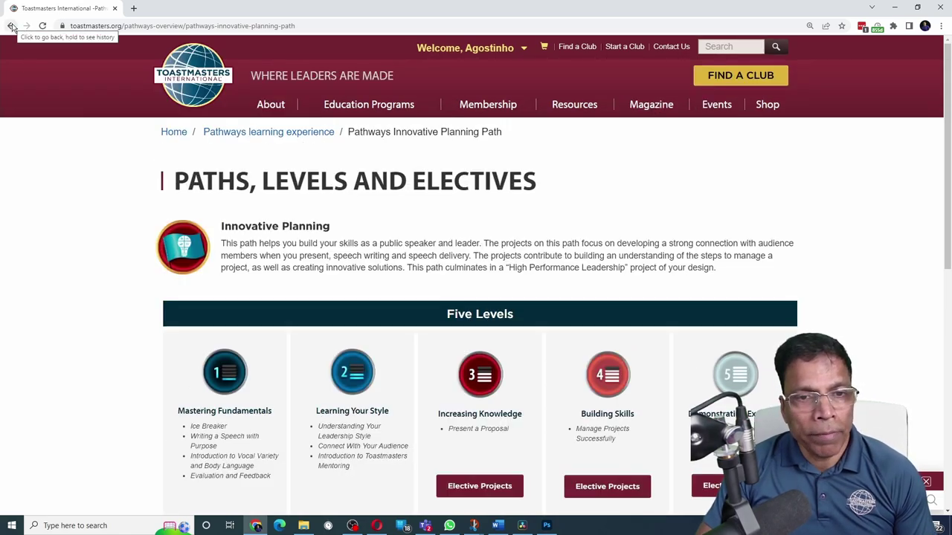
Confirm Leadership Development as the chosen path and bring up its $20.00 checkout
click(11, 28)
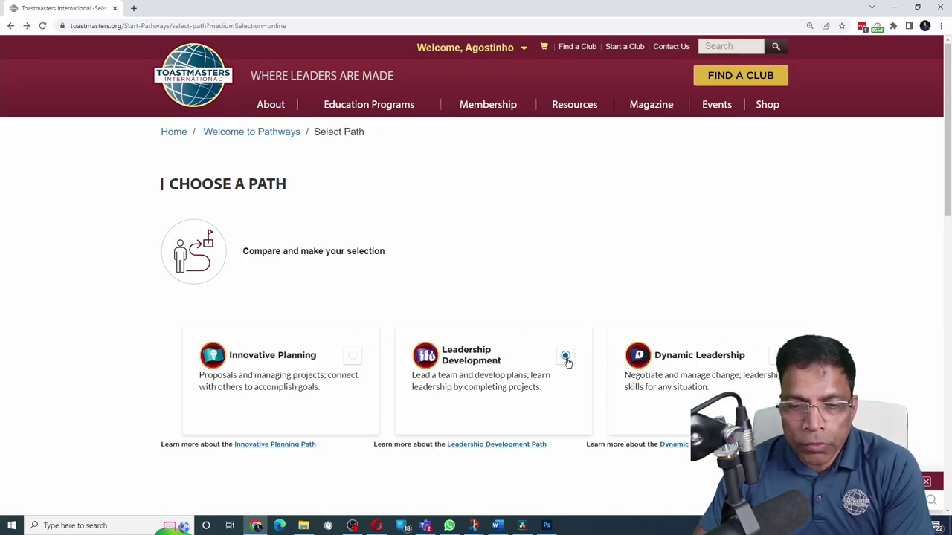
scroll(548, 355, down, 10)
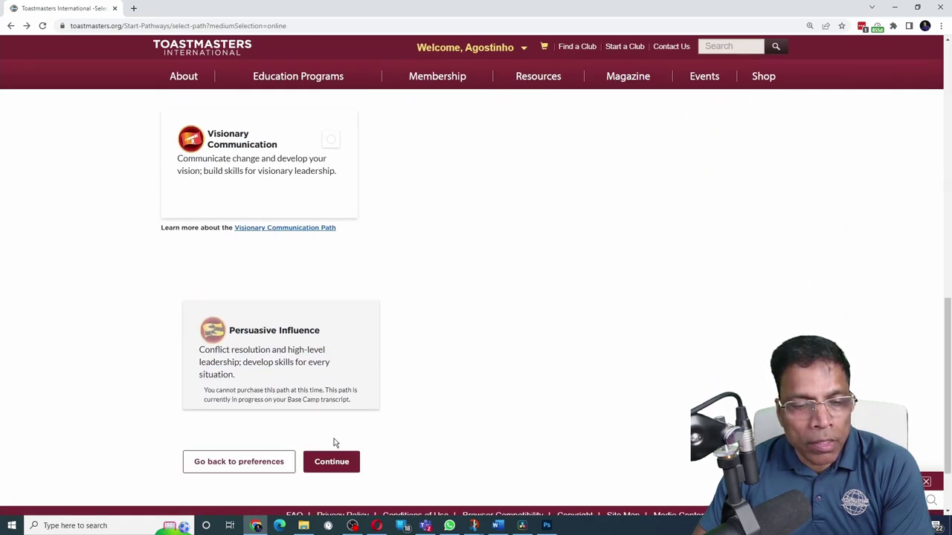
click(332, 464)
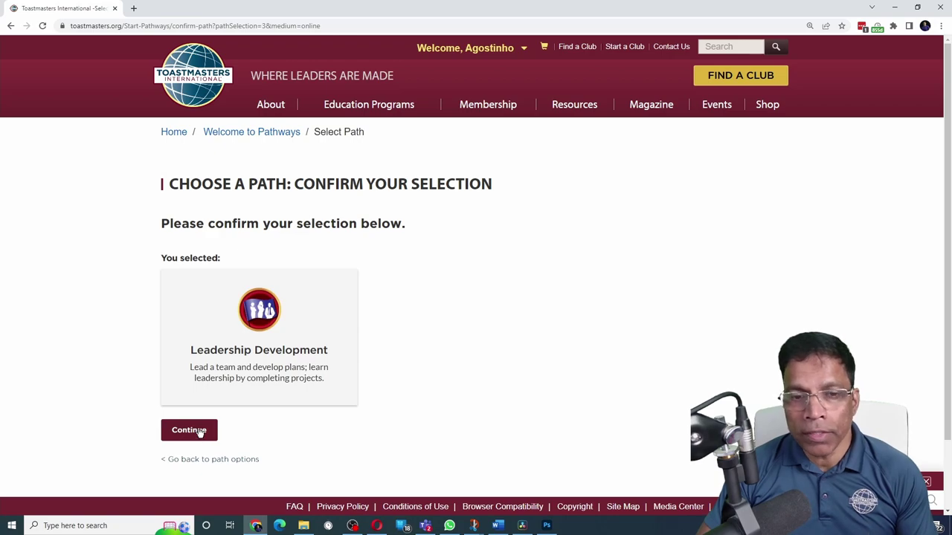
click(198, 435)
scroll(272, 358, down, 4)
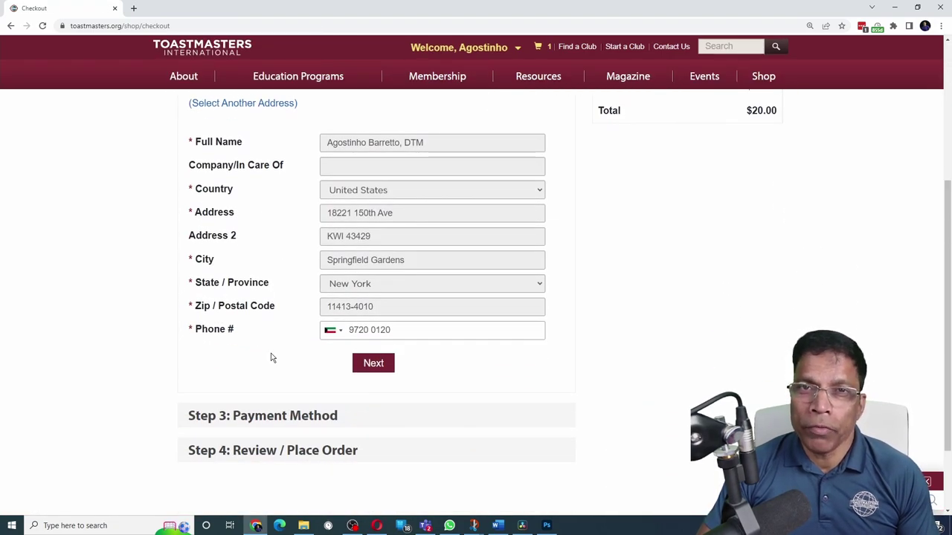
scroll(272, 357, up, 4)
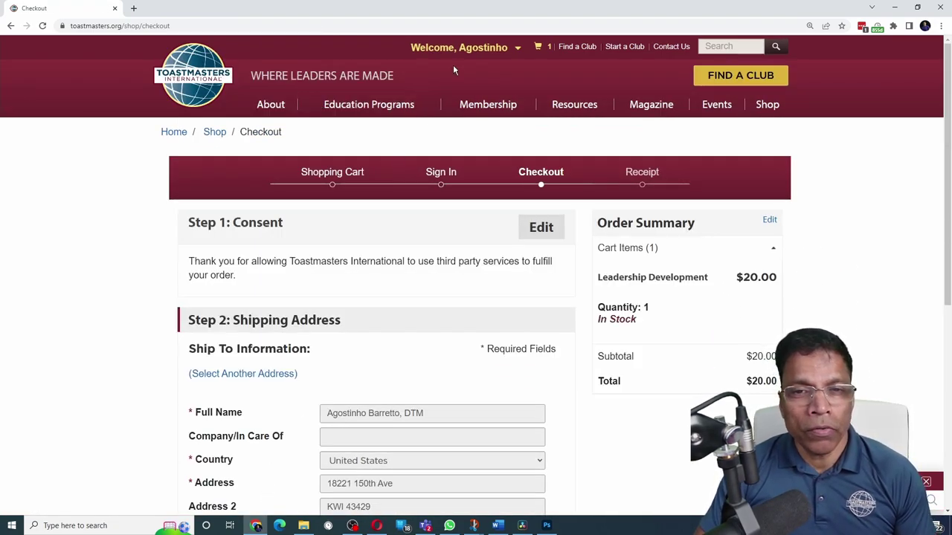
click(462, 47)
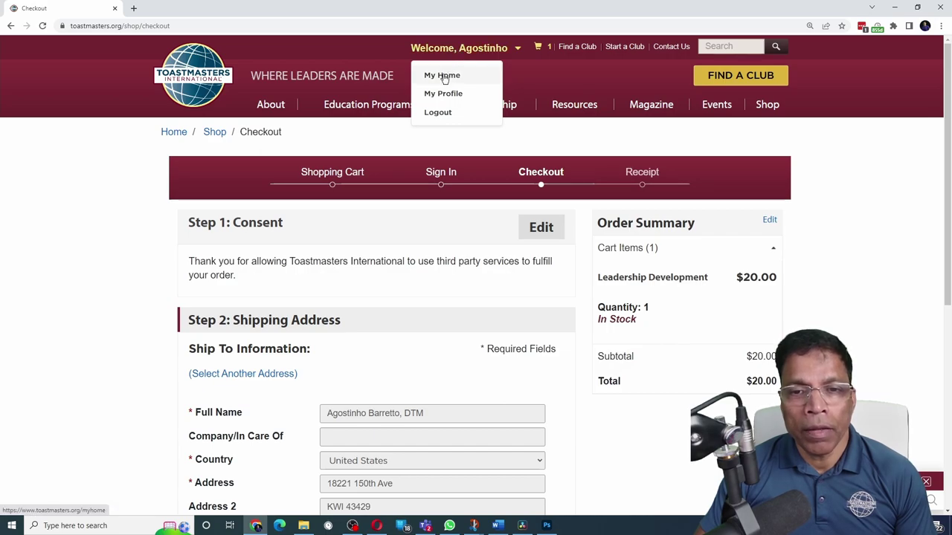
Go to My Home and choose Go to Base Camp under My Education and Achievements
click(444, 77)
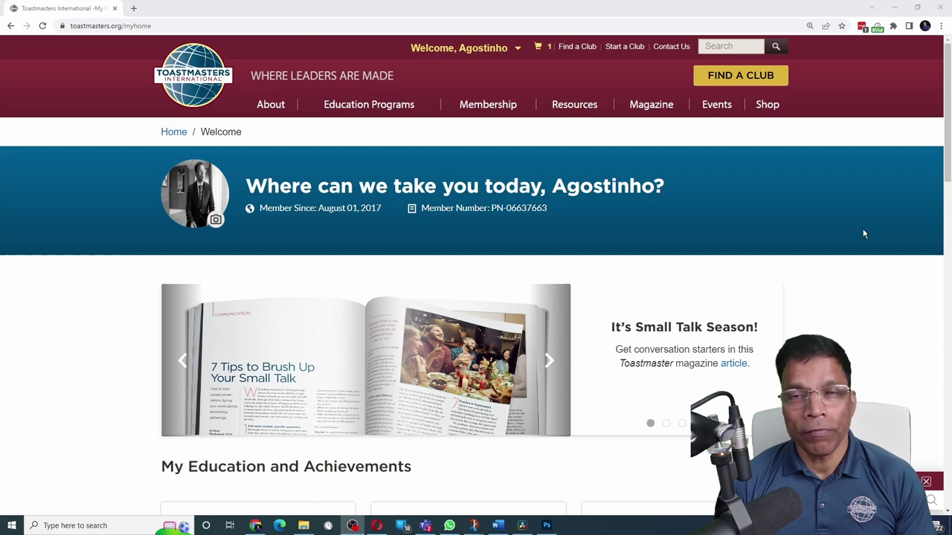
click(385, 265)
scroll(390, 259, down, 3)
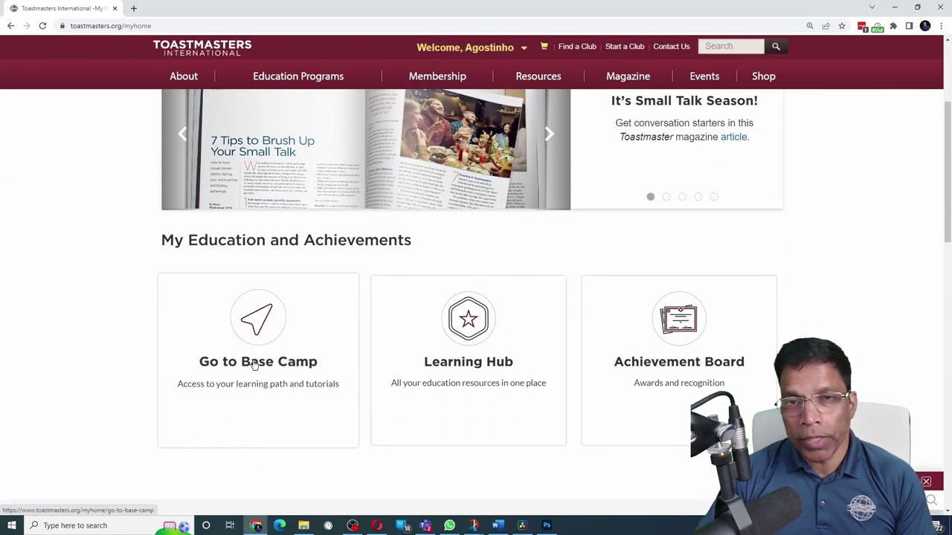
click(253, 363)
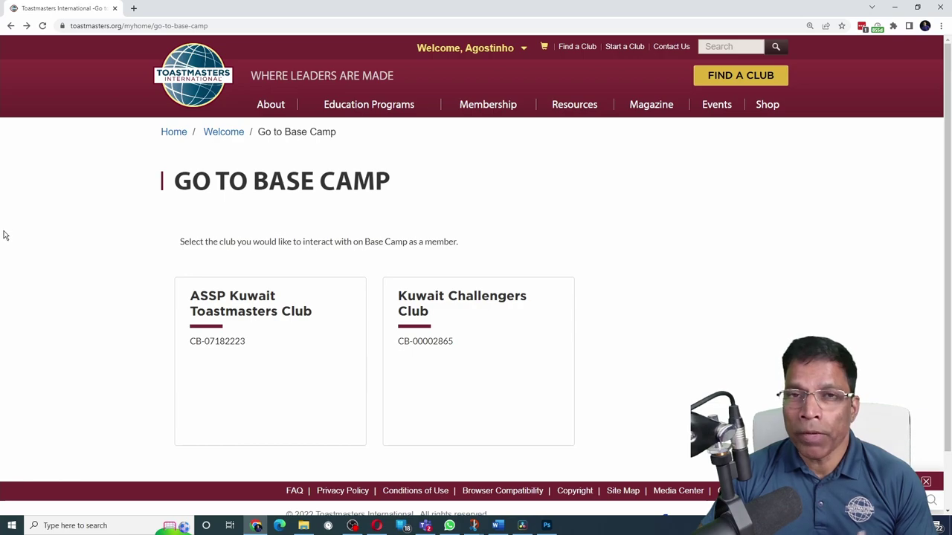
Enter Base Camp for Kuwait Challengers Club and look over the My Feedback page
click(431, 325)
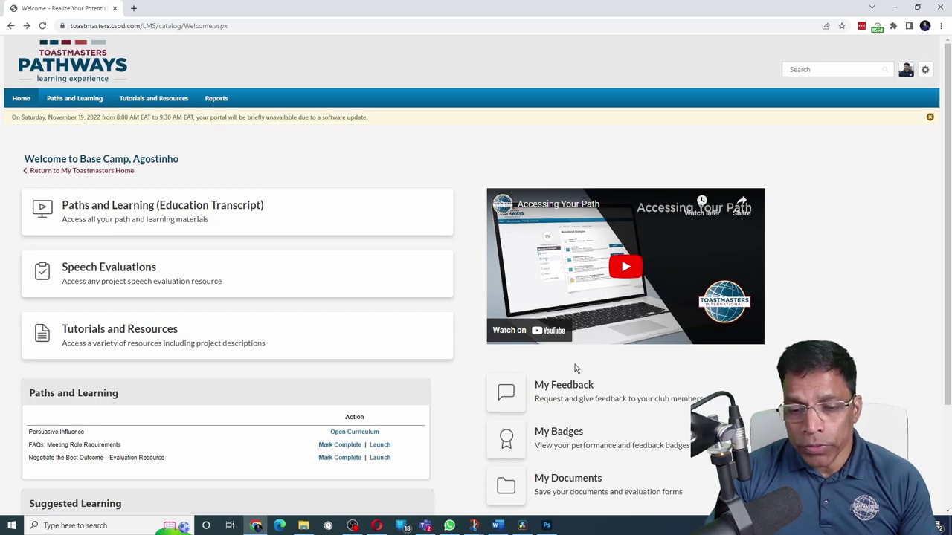
click(568, 385)
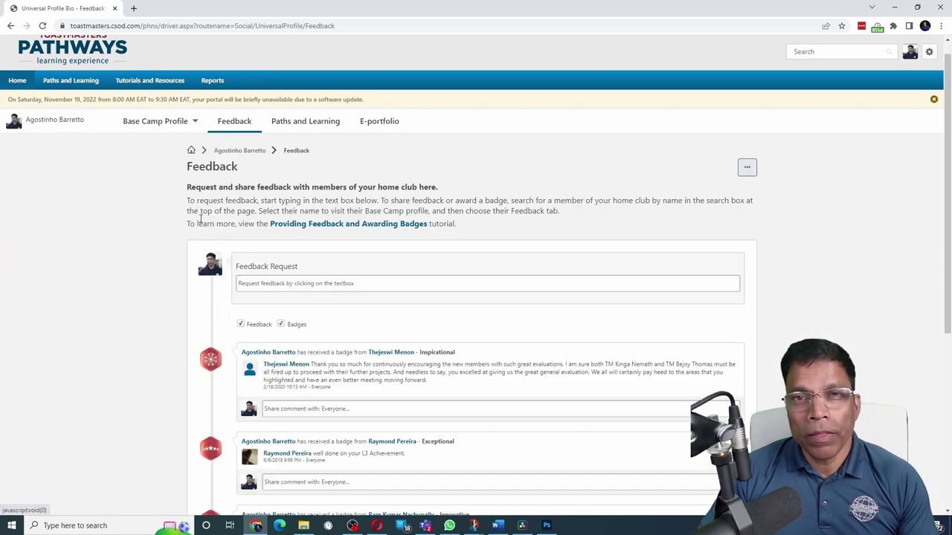
scroll(202, 220, down, 5)
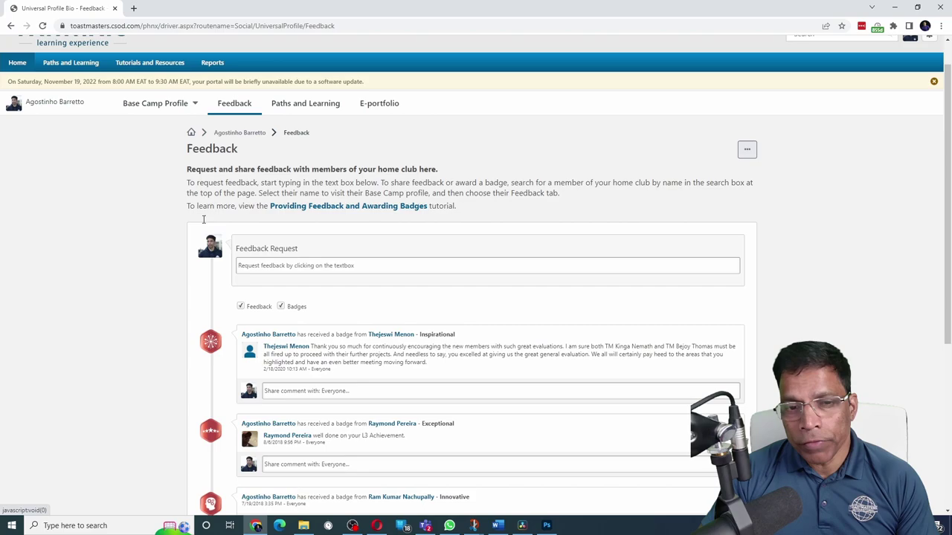
click(10, 25)
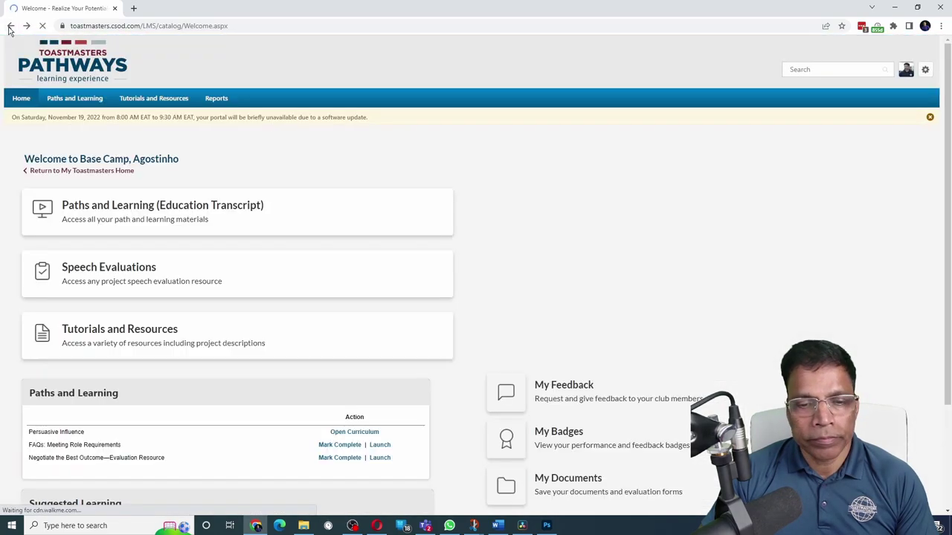
Look over My Badges, then open My Documents with its Level 1–5 folders
click(566, 439)
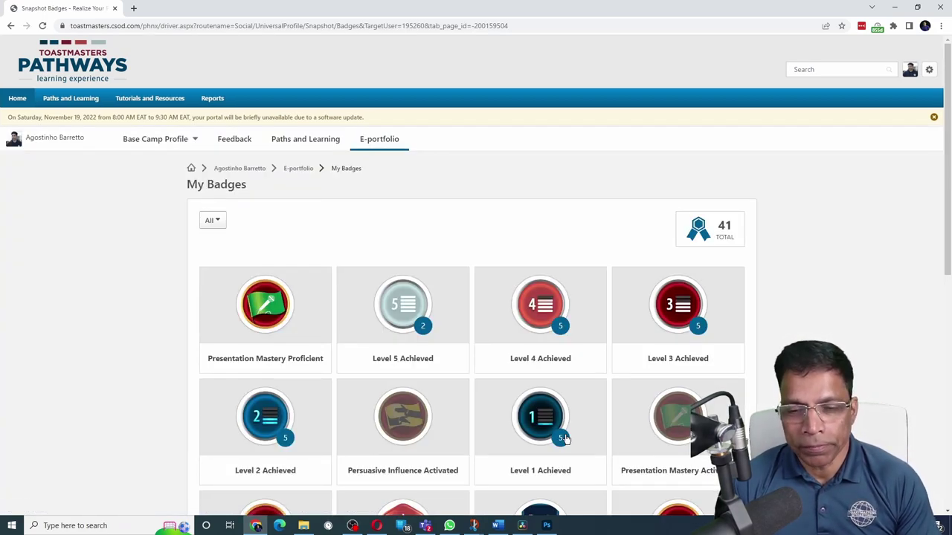
scroll(566, 439, down, 4)
key(alt+Left)
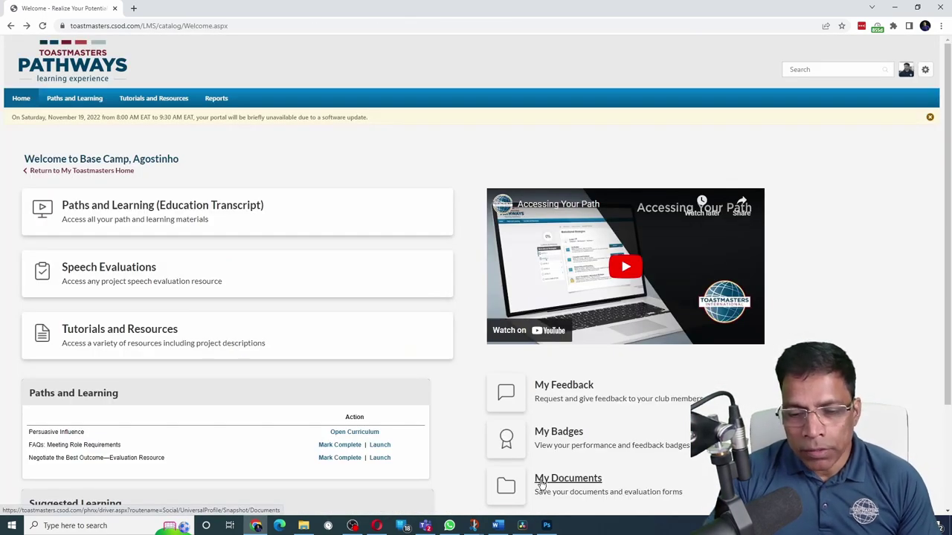
click(567, 479)
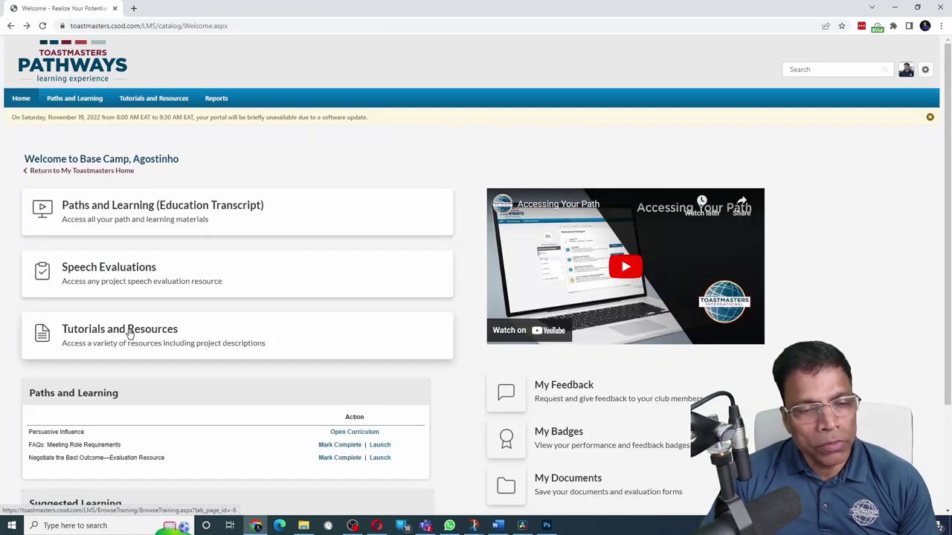
Launch the Ice Breaker form from Speech Evaluations and enter the member's name
click(129, 334)
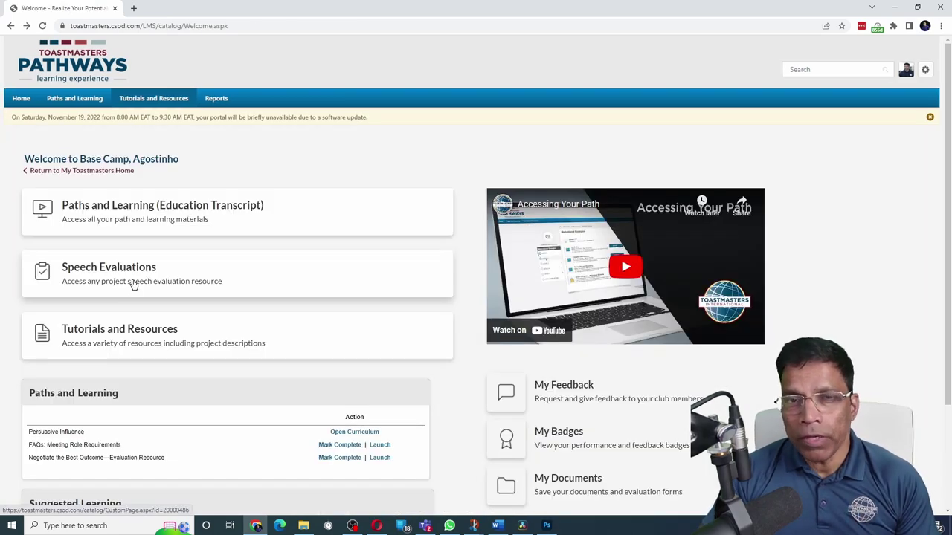
click(134, 274)
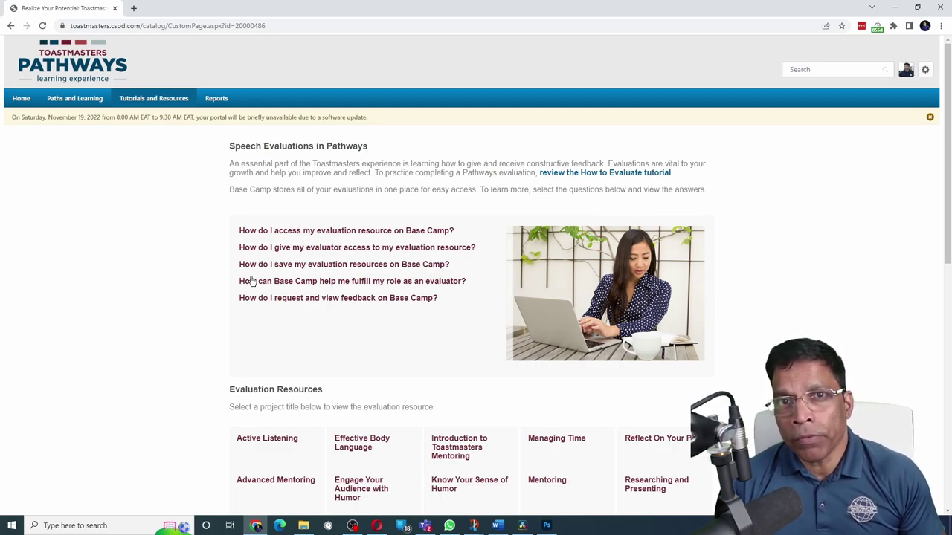
scroll(350, 276, down, 7)
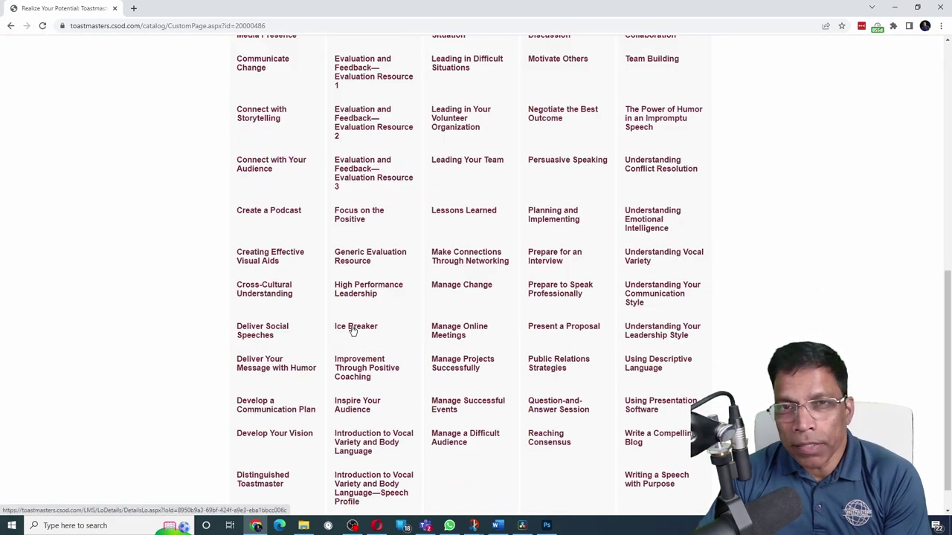
click(352, 330)
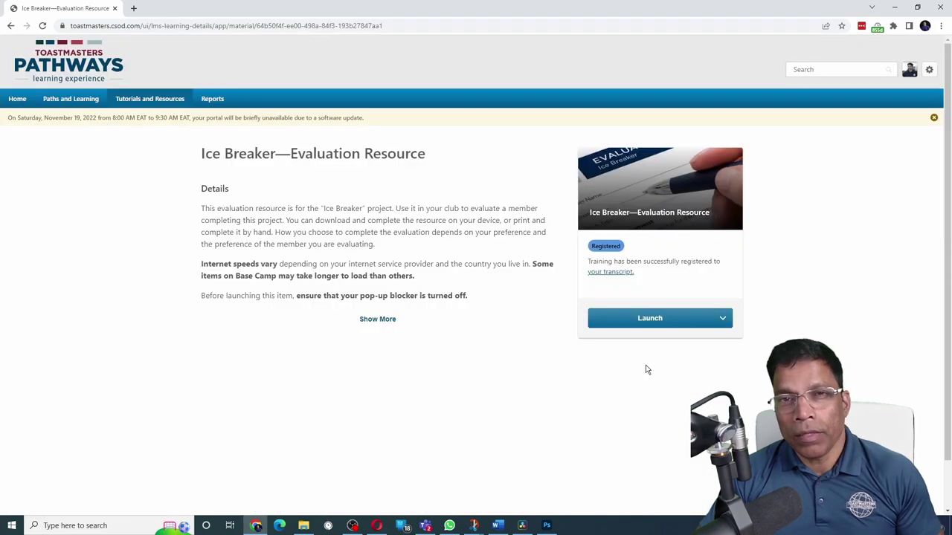
click(652, 326)
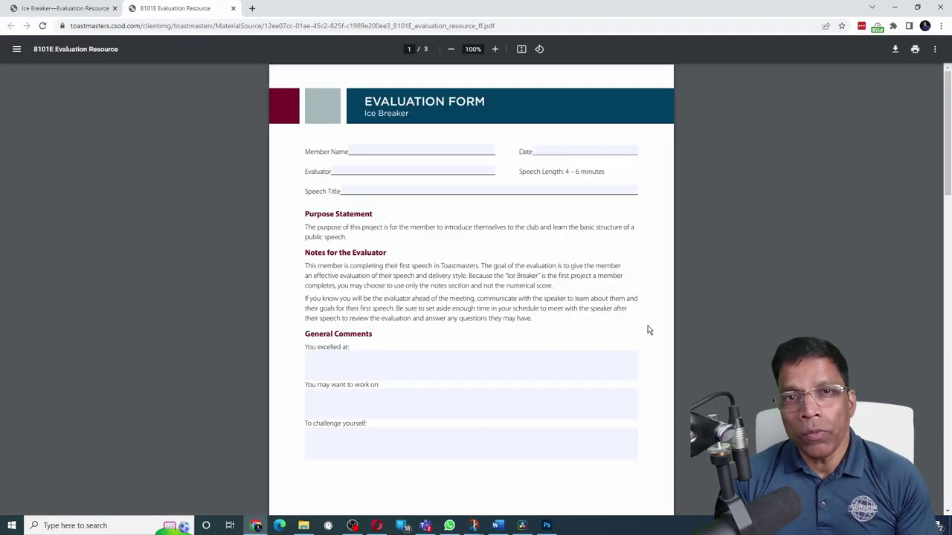
click(394, 152)
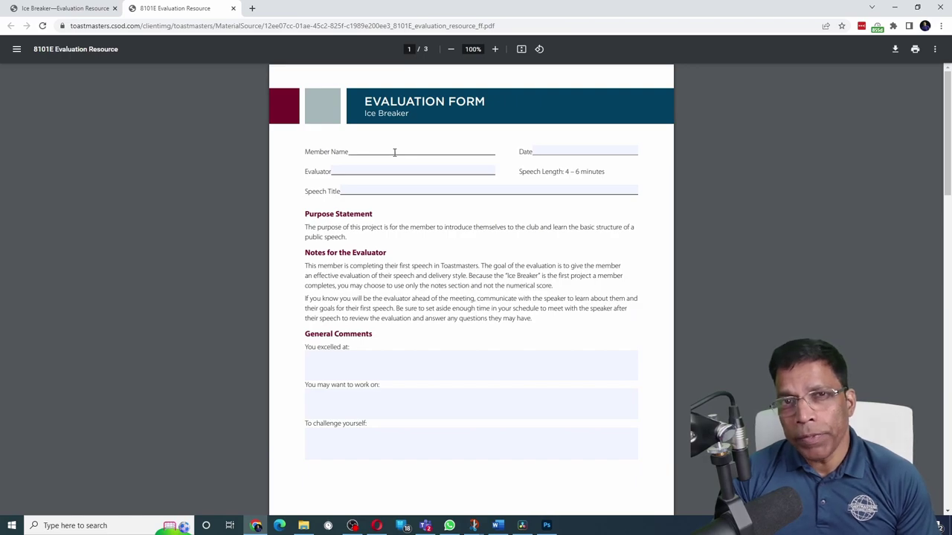
text(Cajetan)
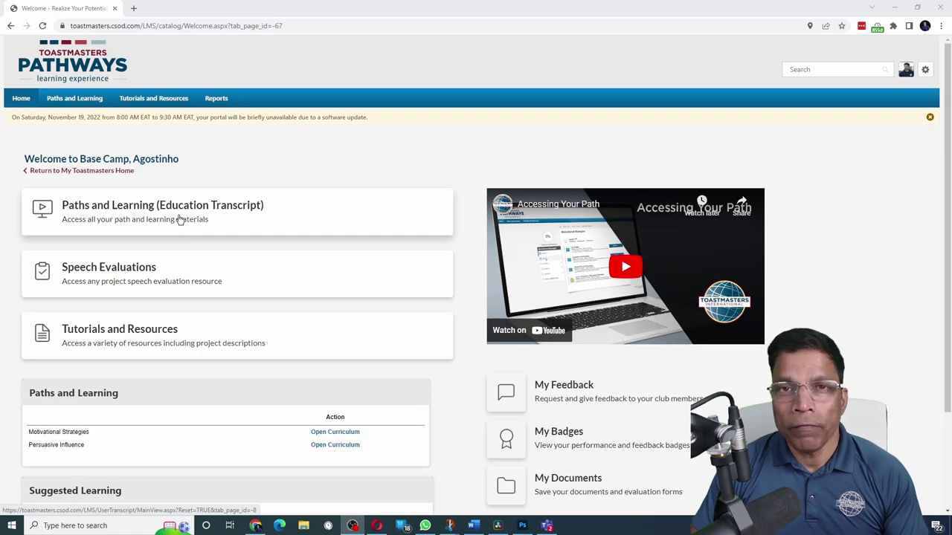
Open the Motivational Strategies curriculum from Paths and Learning and list its Level 1 projects
click(179, 219)
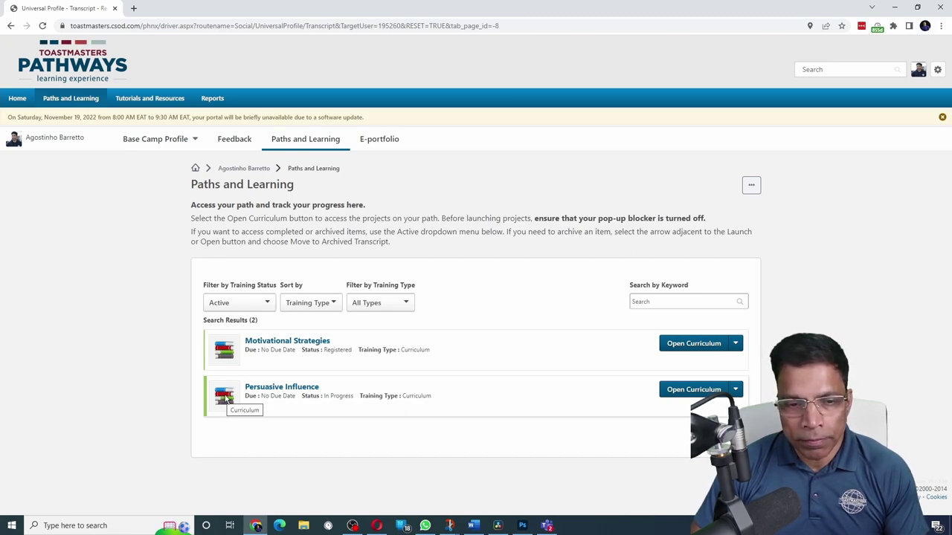
click(693, 346)
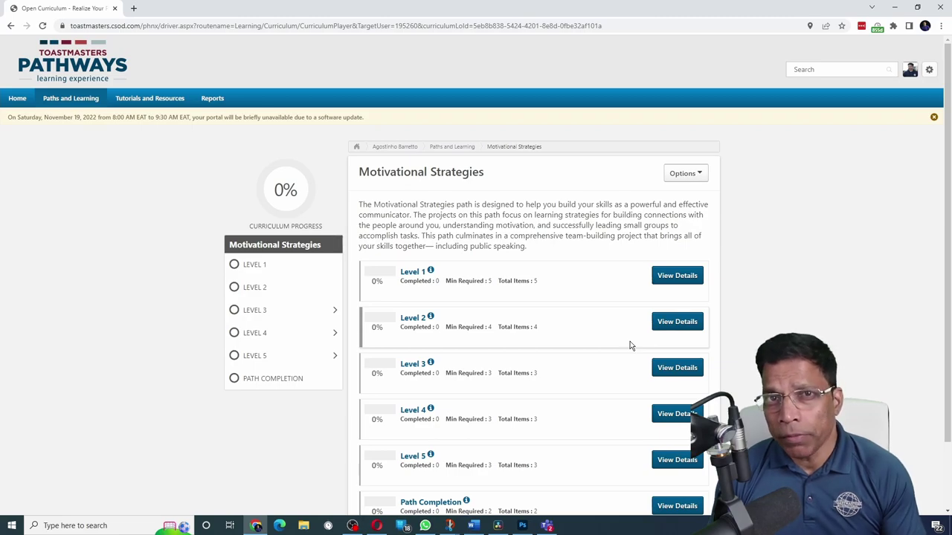
click(260, 266)
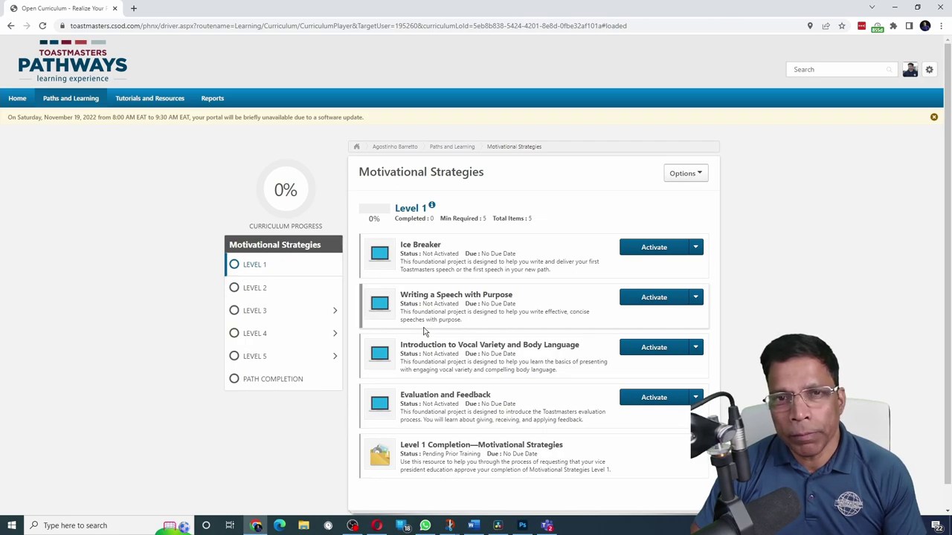
Review the Level 2 and Level 3 projects, including the Level 3 electives
click(253, 289)
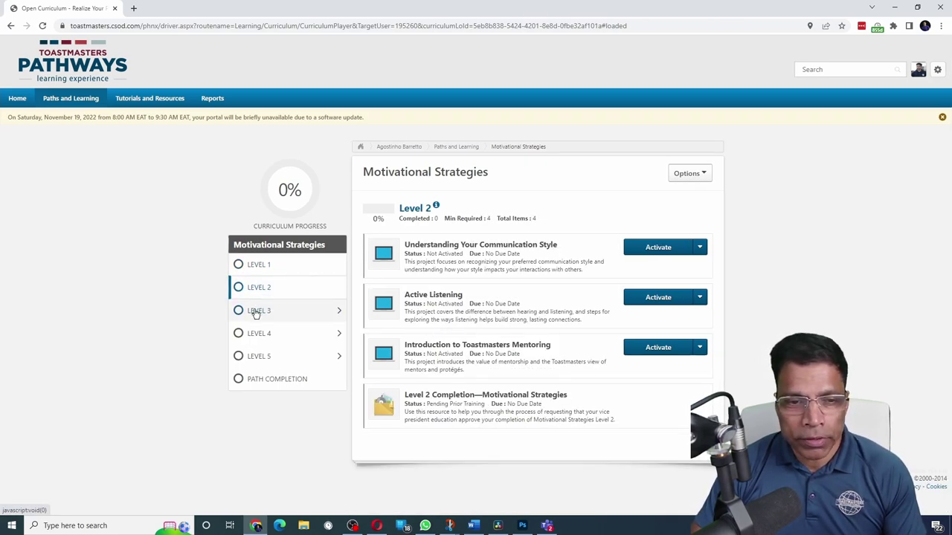
click(252, 313)
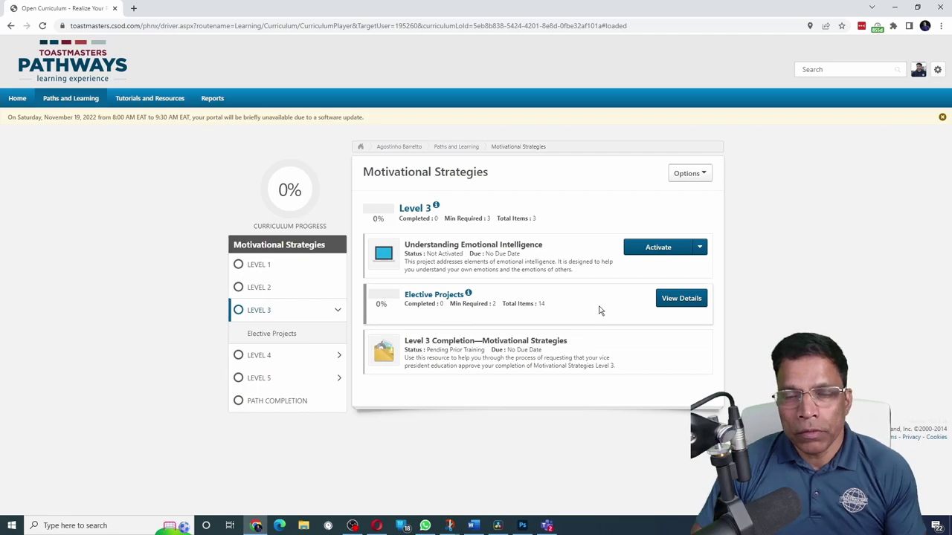
click(670, 305)
scroll(545, 281, down, 5)
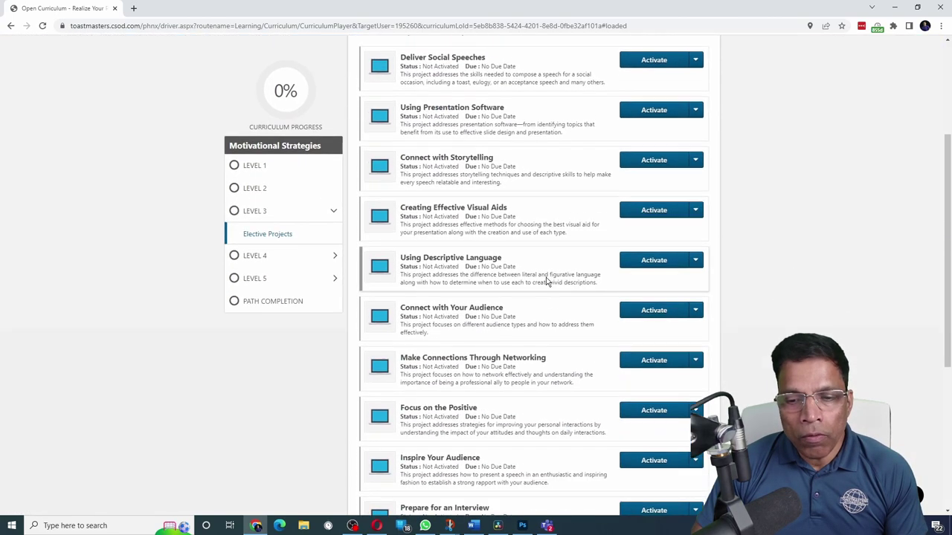
scroll(546, 290, down, 3)
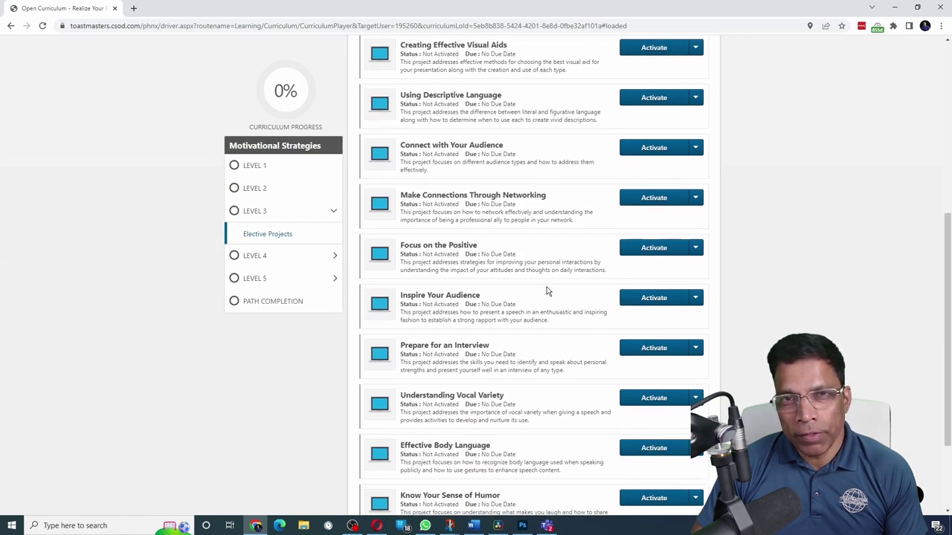
Review the Level 4 and Level 5 projects and their elective lists
click(254, 256)
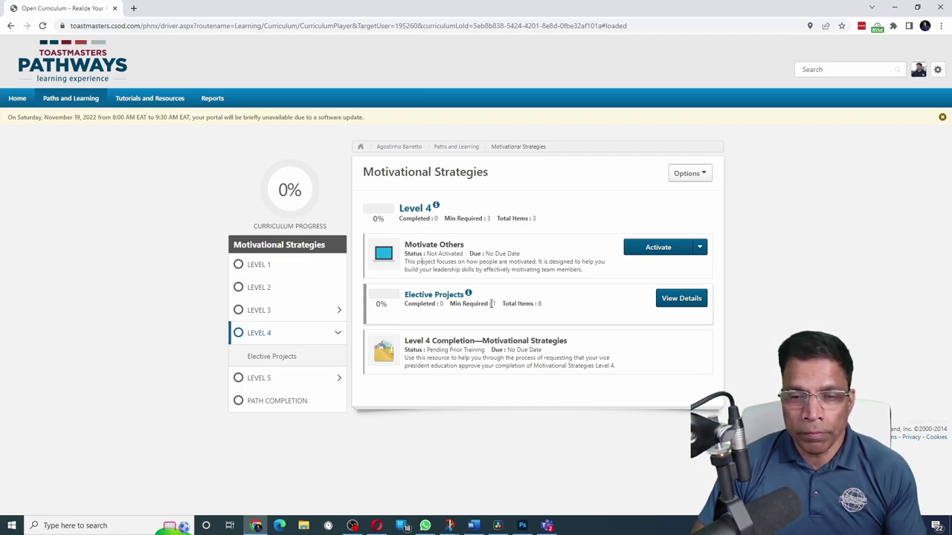
click(681, 298)
scroll(255, 281, down, 2)
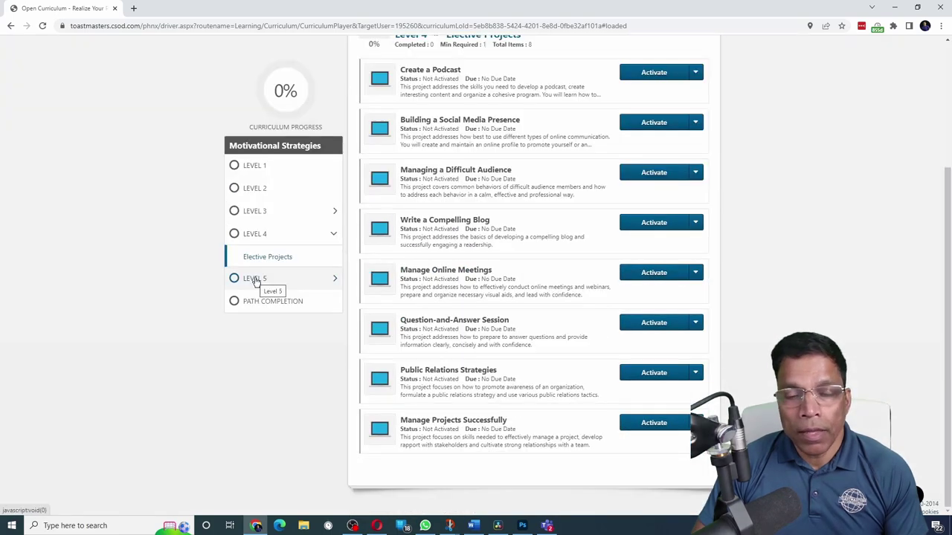
click(255, 280)
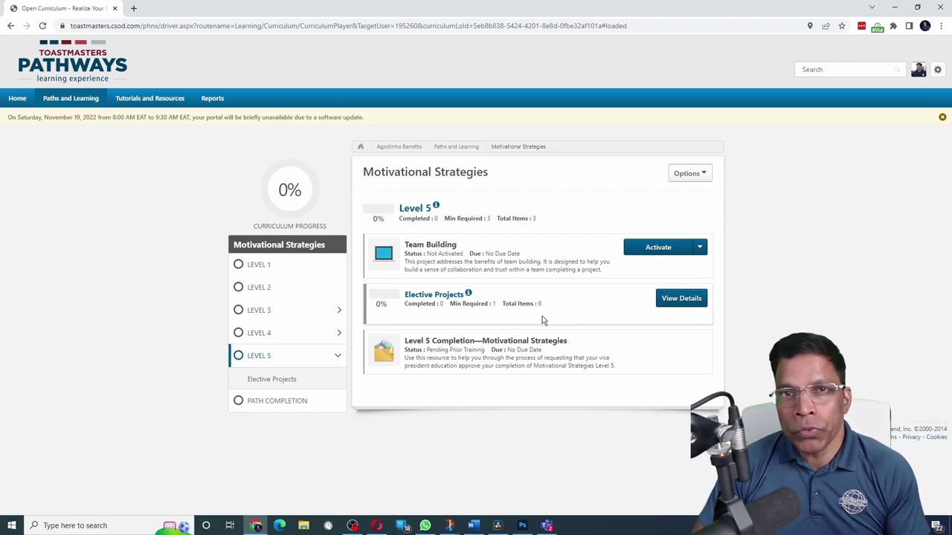
click(692, 302)
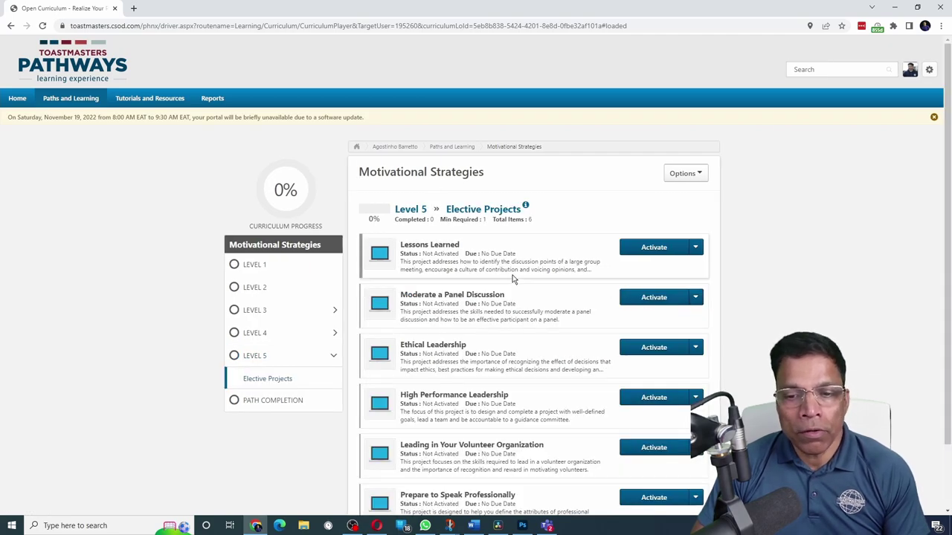
scroll(513, 277, down, 1)
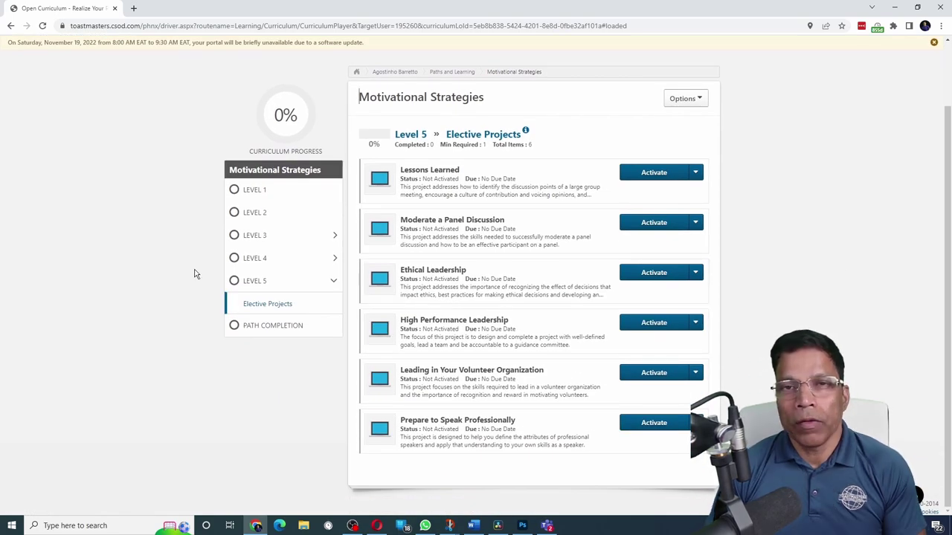
Check the path completion items, then return to the Level 1 project list
click(273, 328)
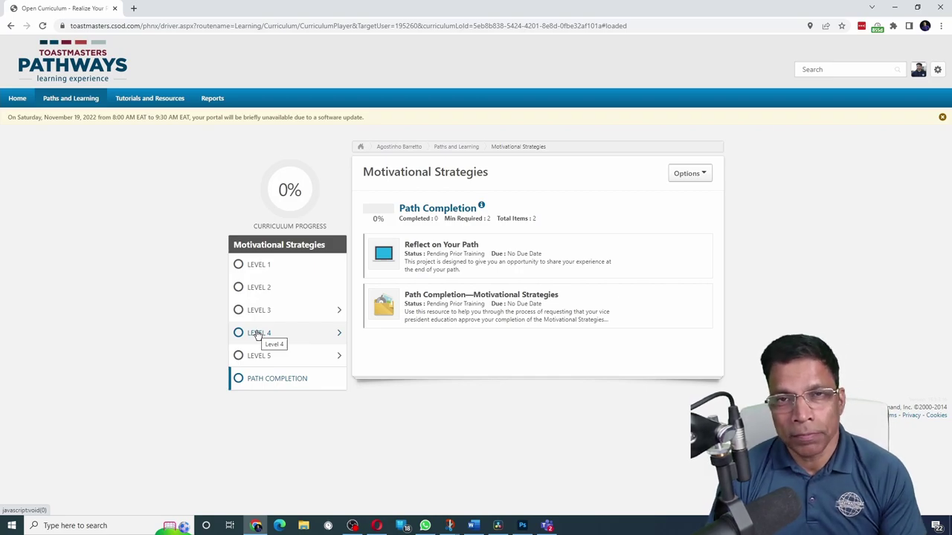
click(252, 246)
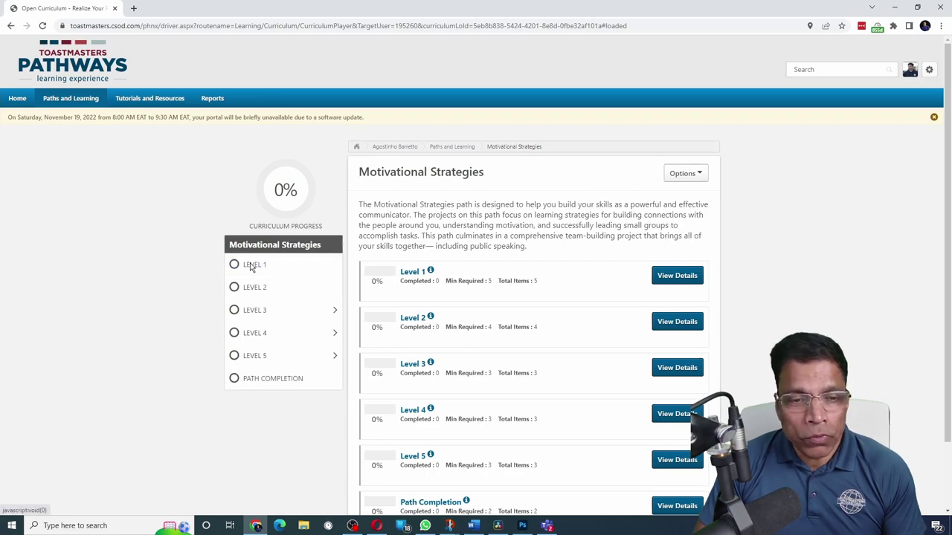
click(252, 266)
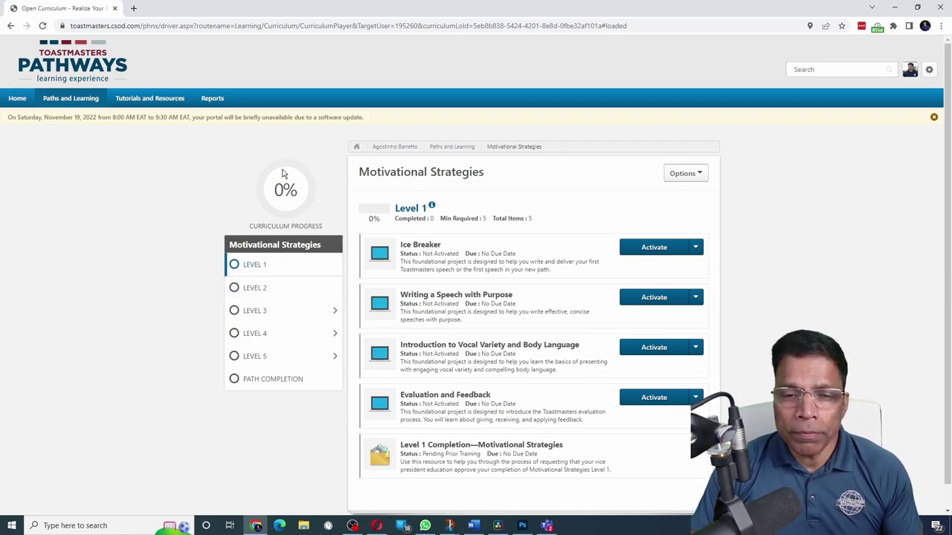
mouse_move(285, 172)
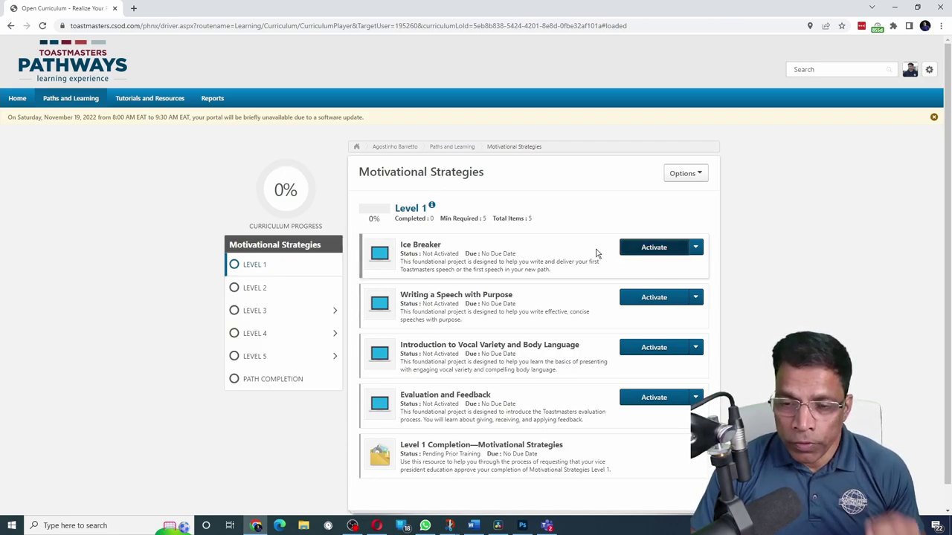
Activate the Ice Breaker project, launch it, and begin
click(651, 249)
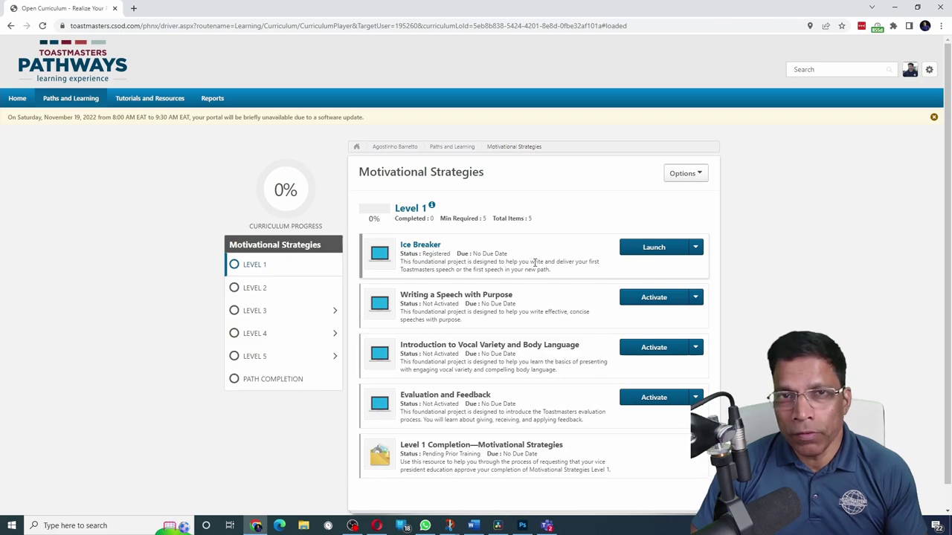
click(653, 247)
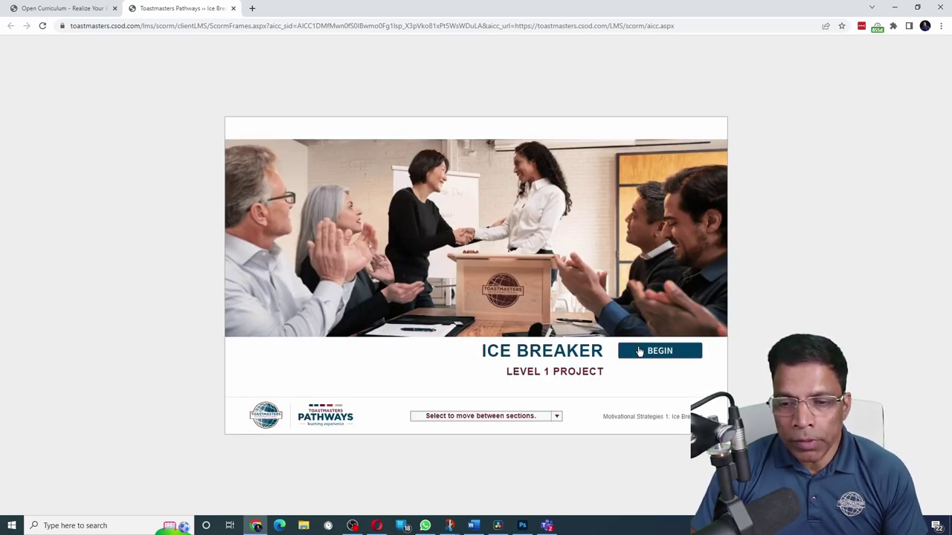
click(653, 354)
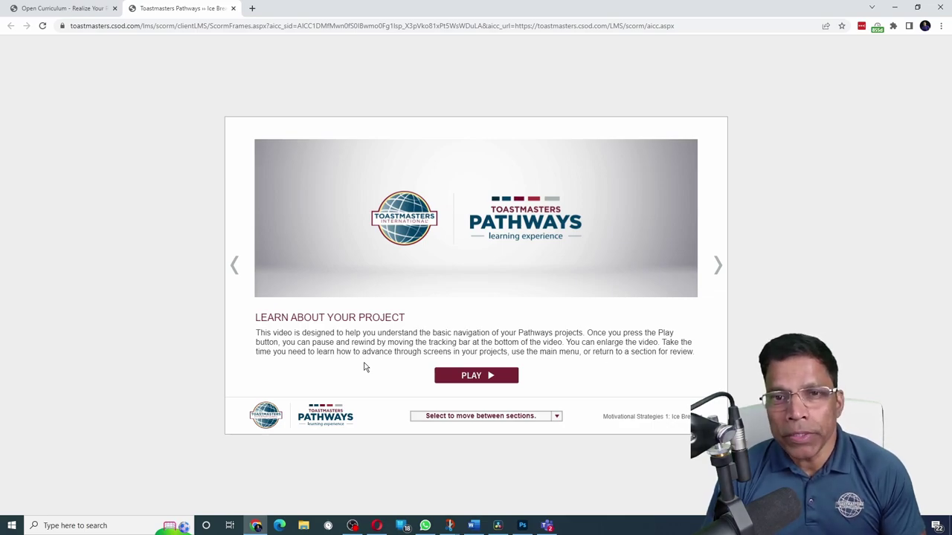
Watch the navigation video, then advance through Get Started to the Assess Your Skills—Before directions
click(479, 376)
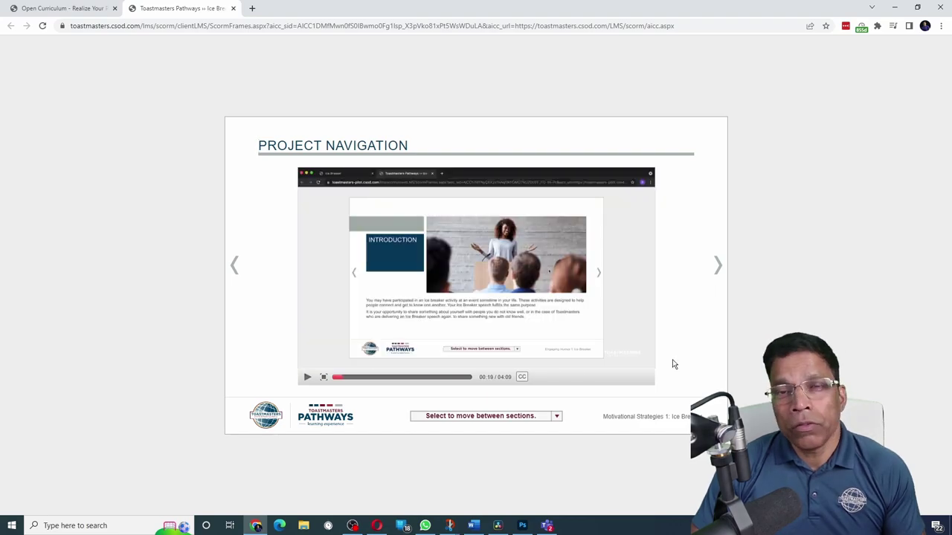
key(space)
click(718, 267)
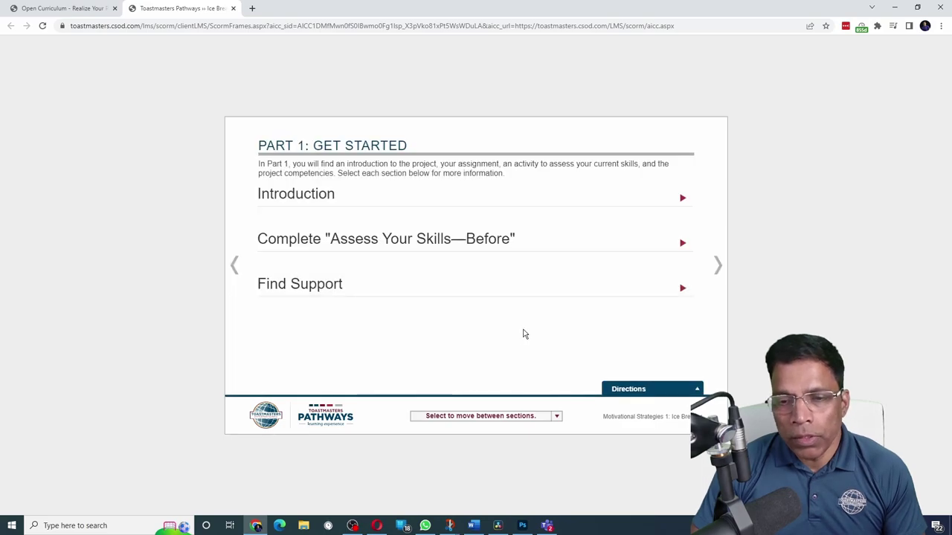
click(683, 199)
click(682, 261)
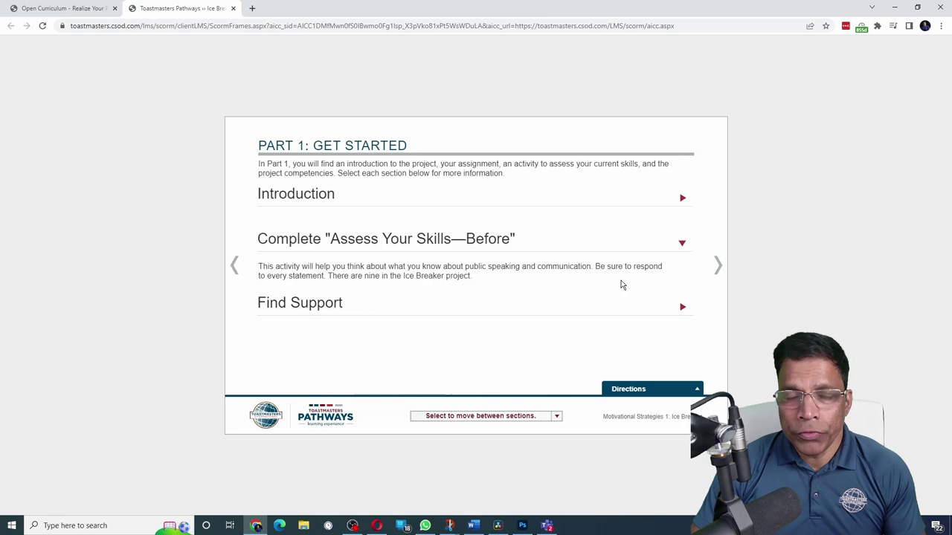
click(718, 264)
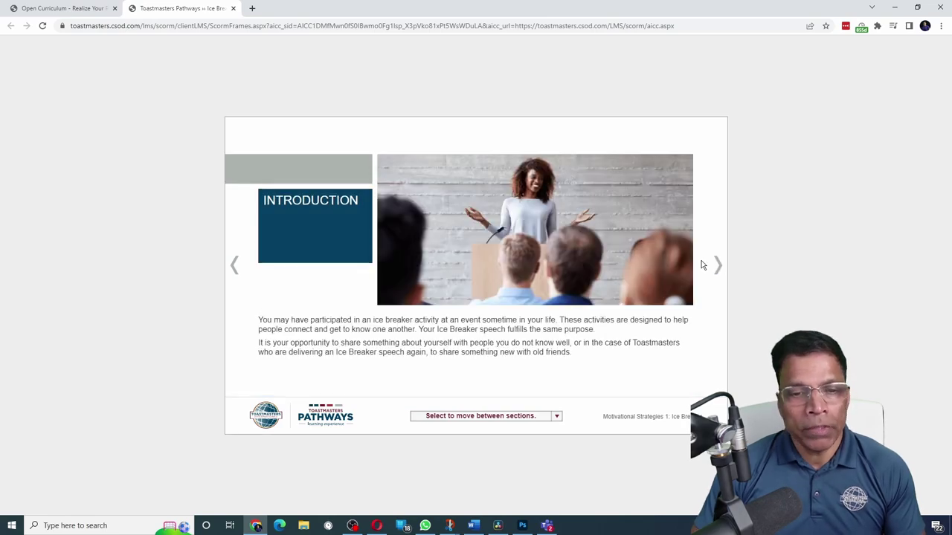
click(714, 266)
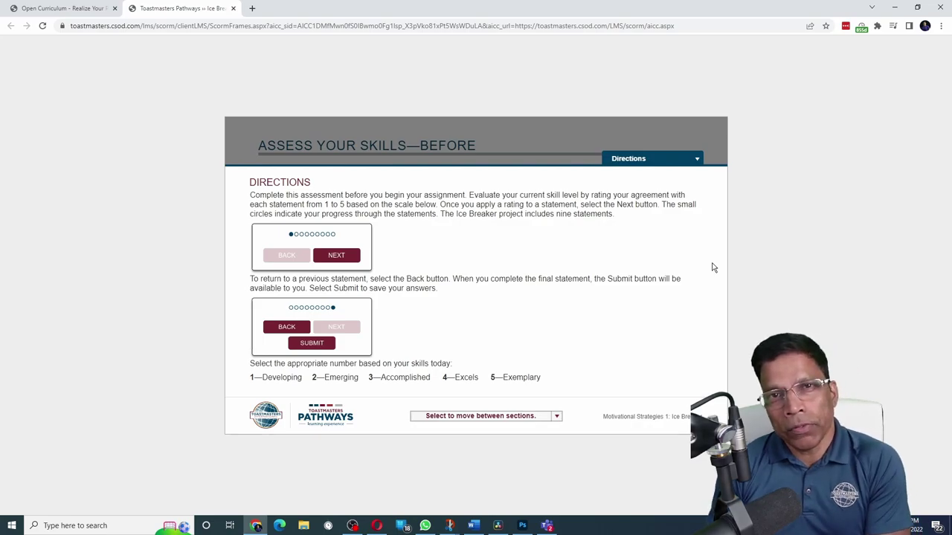
Rate the nine before-project statements, from 1 for feeling relaxed to 4 for the last, and submit
click(629, 158)
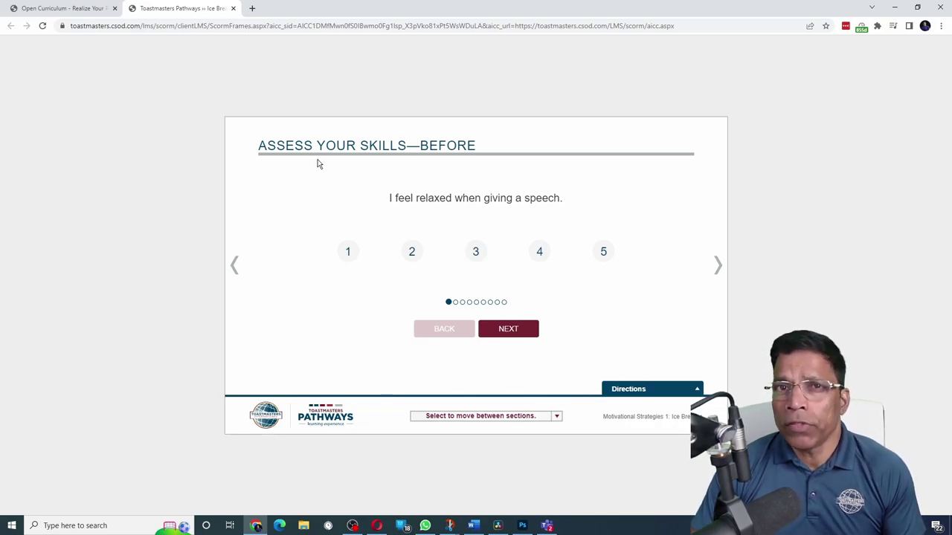
click(347, 254)
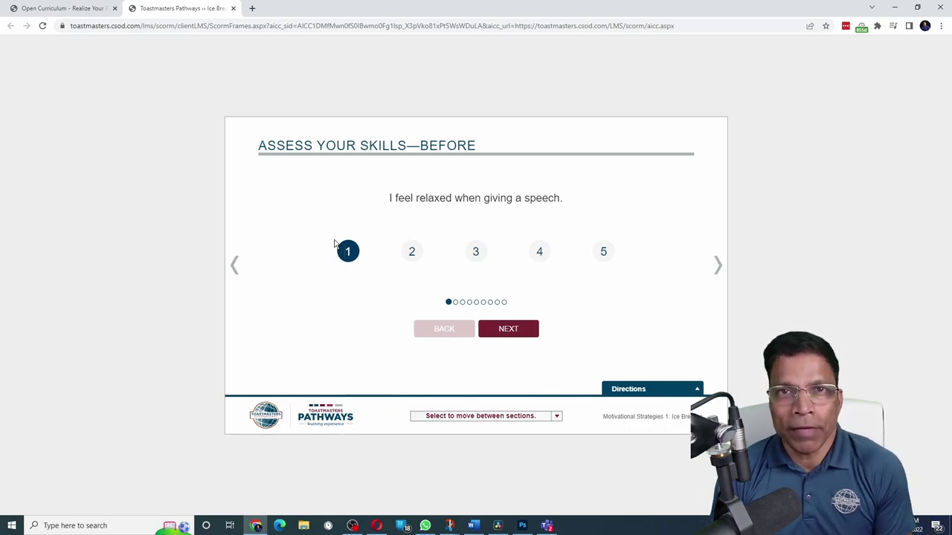
click(508, 330)
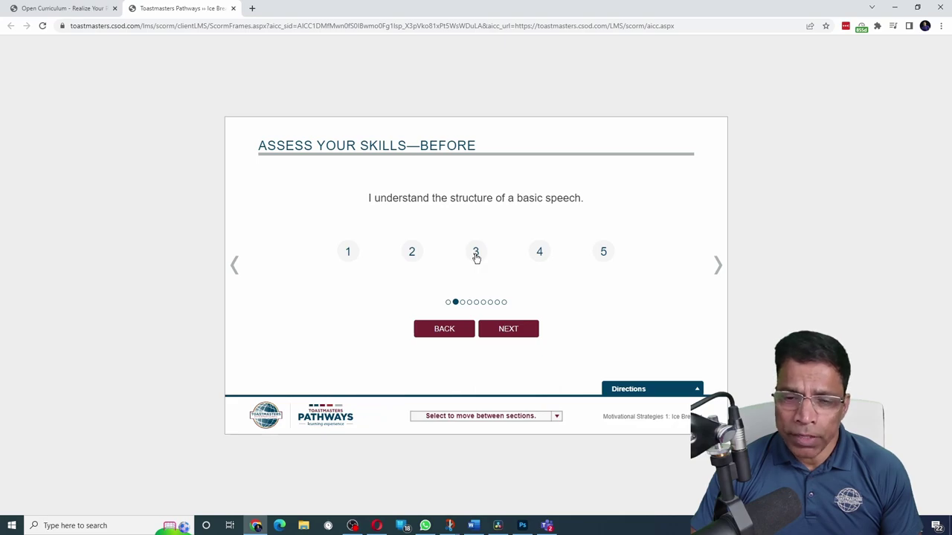
click(476, 253)
click(508, 329)
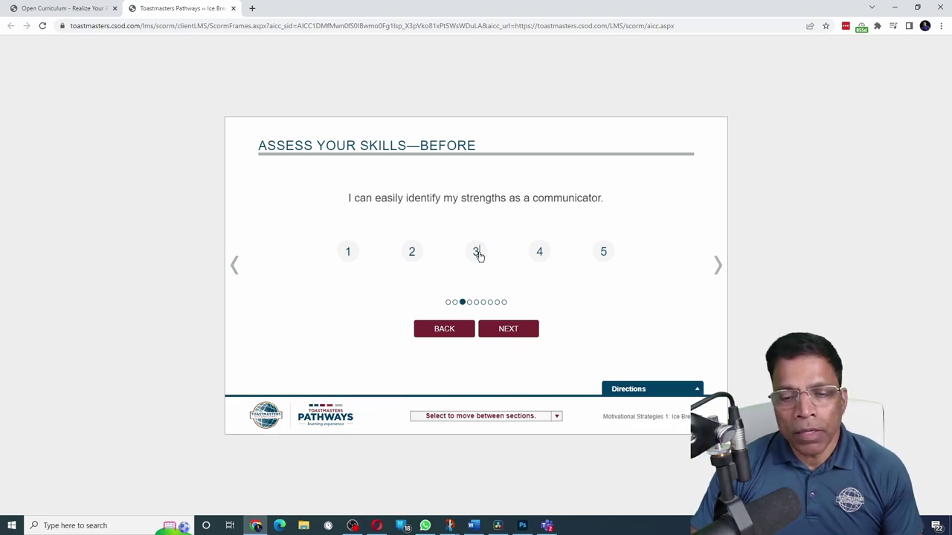
click(476, 253)
click(507, 333)
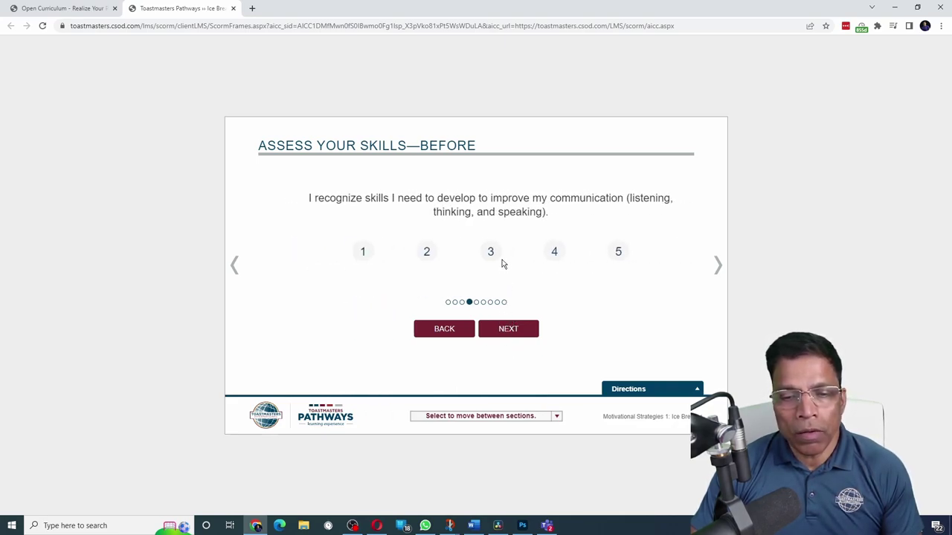
click(491, 252)
click(510, 330)
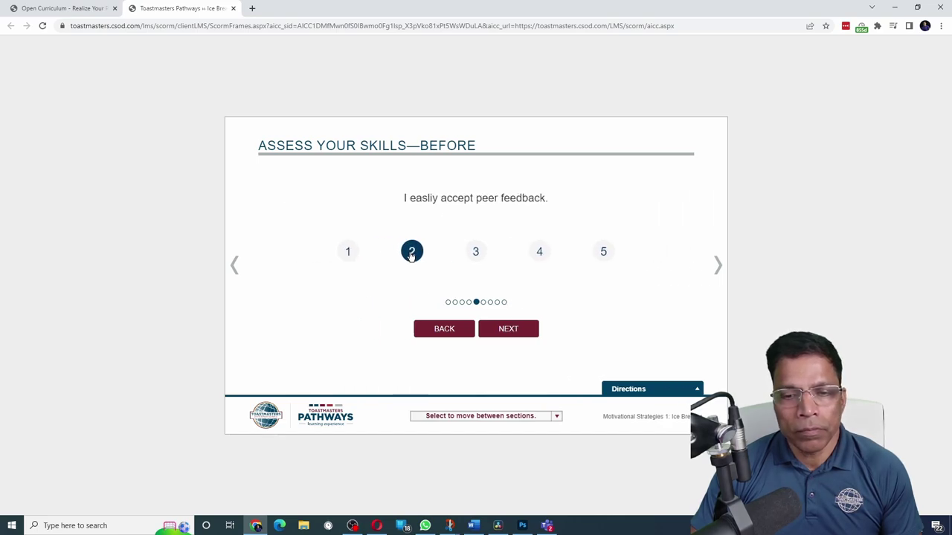
click(412, 251)
click(508, 330)
click(476, 252)
click(508, 330)
click(539, 252)
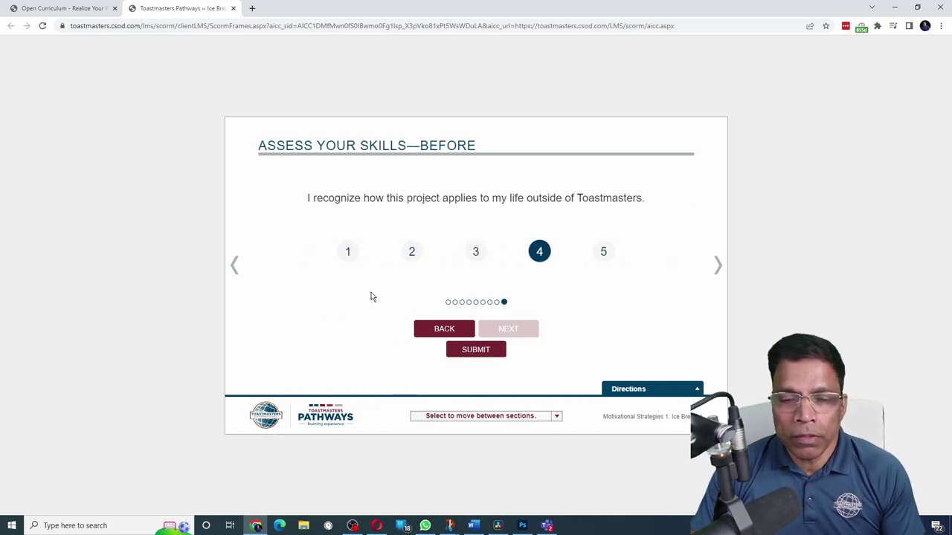
click(471, 352)
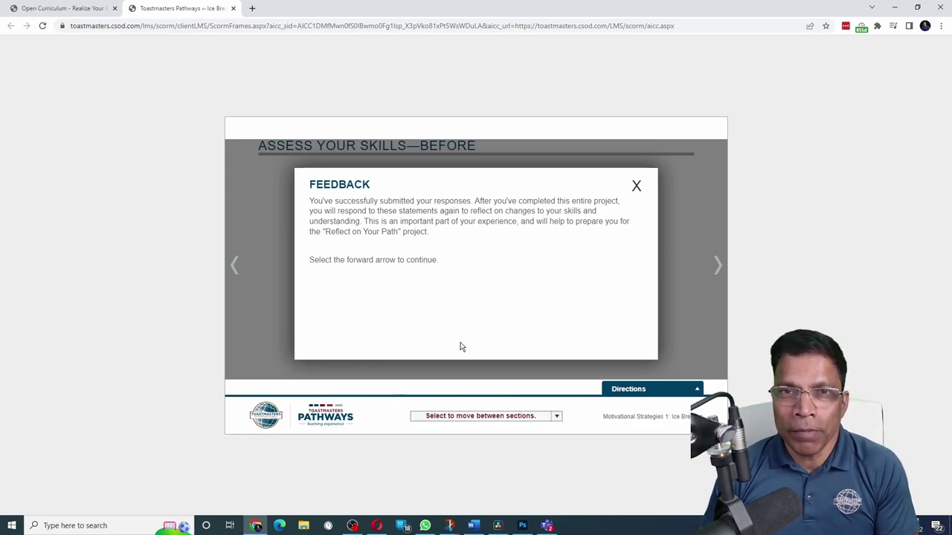
Dismiss the feedback message and advance past Competencies to Part 2: The Ice Breaker Speech
click(637, 185)
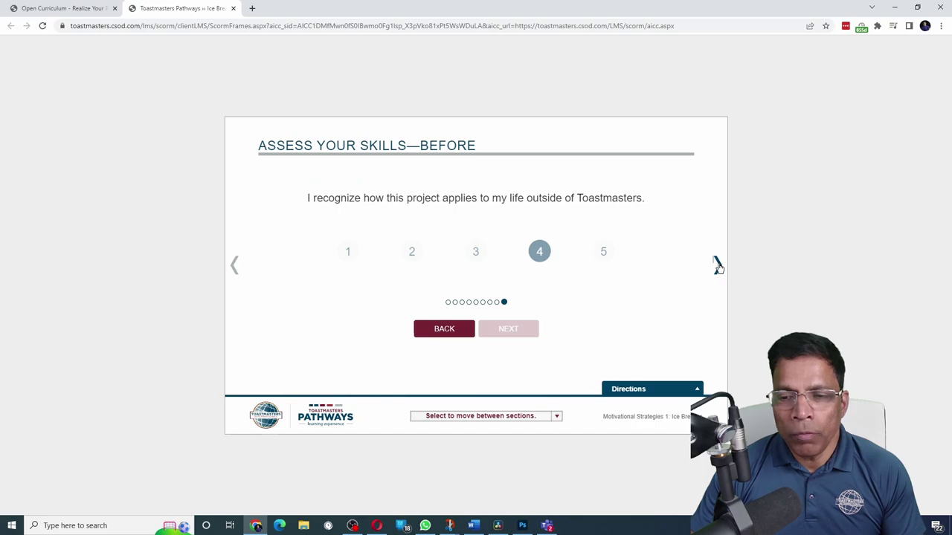
click(717, 265)
click(717, 265)
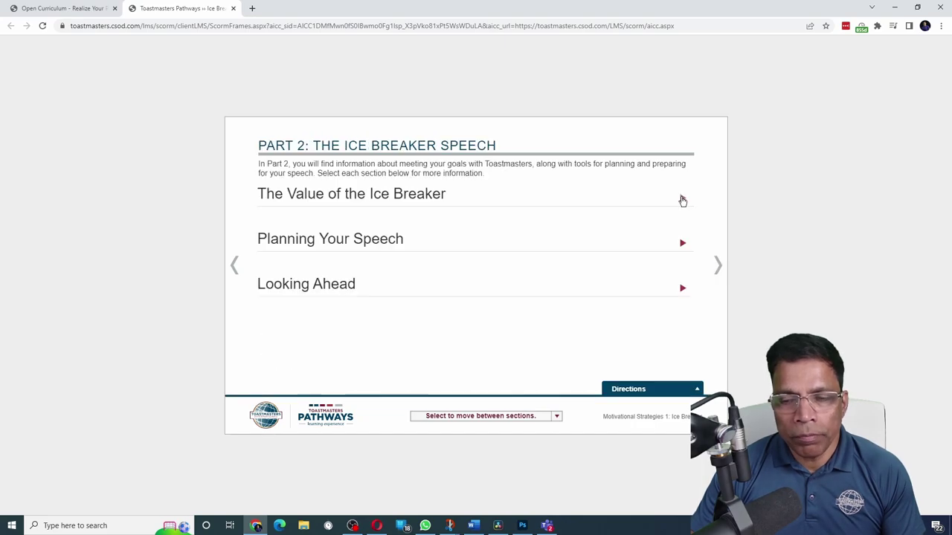
Expand The Value of the Ice Breaker and advance through You and Your Goals and Prepare and Present
click(682, 200)
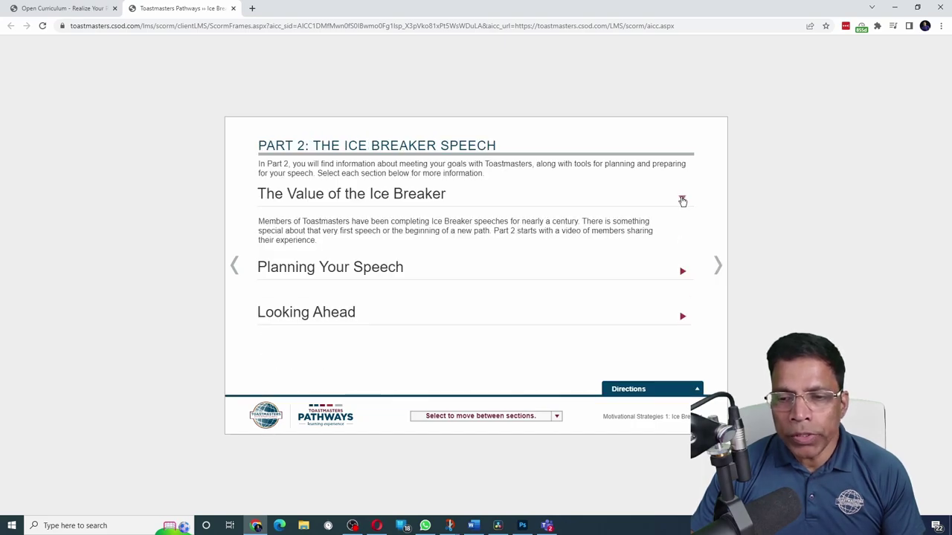
click(718, 266)
click(717, 266)
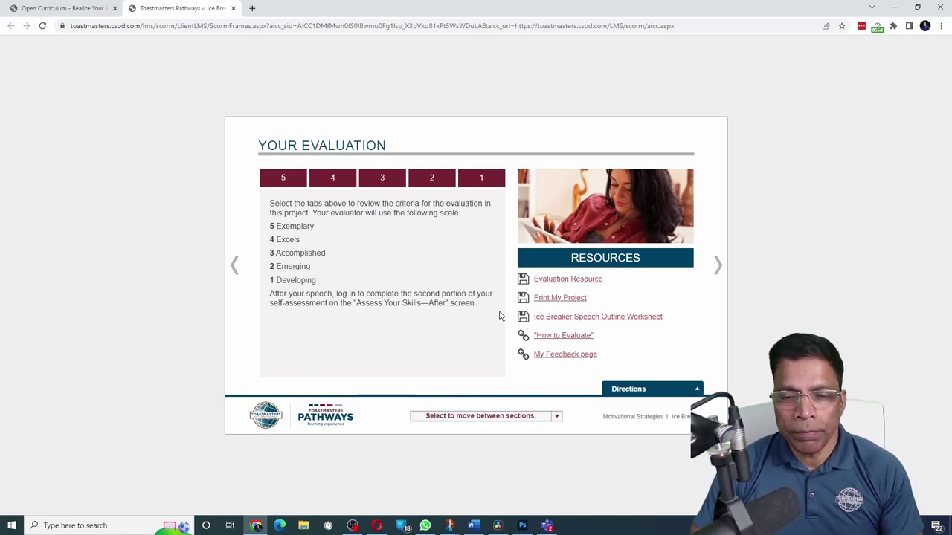
click(558, 299)
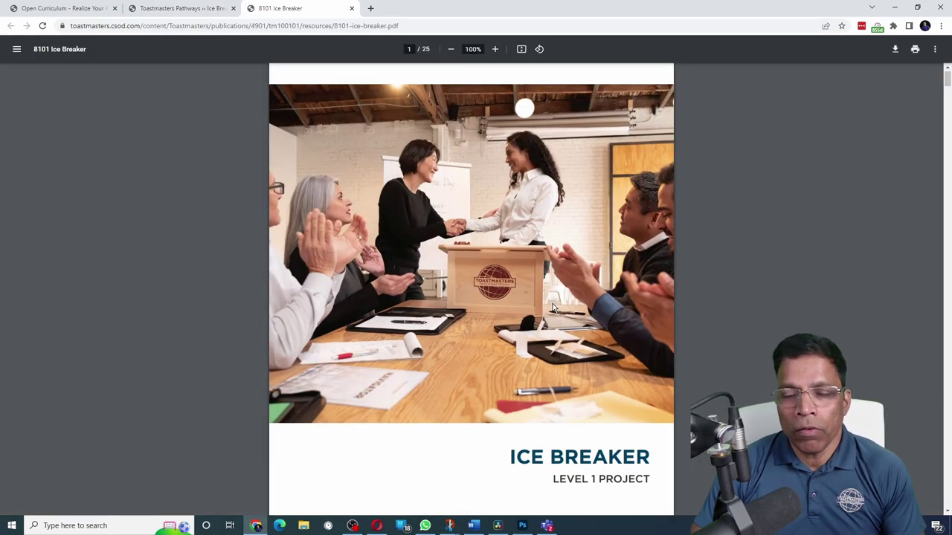
scroll(553, 305, down, 3)
key(ctrl+w)
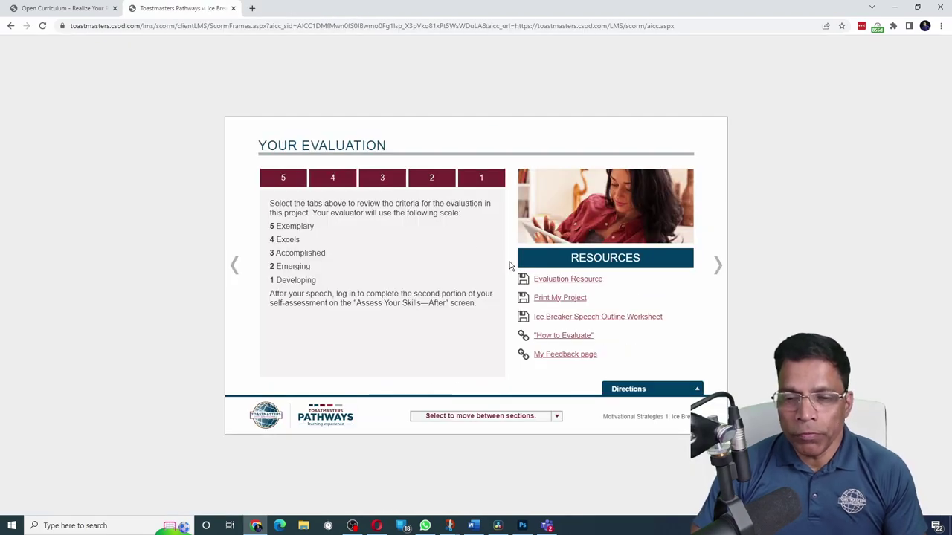
click(558, 281)
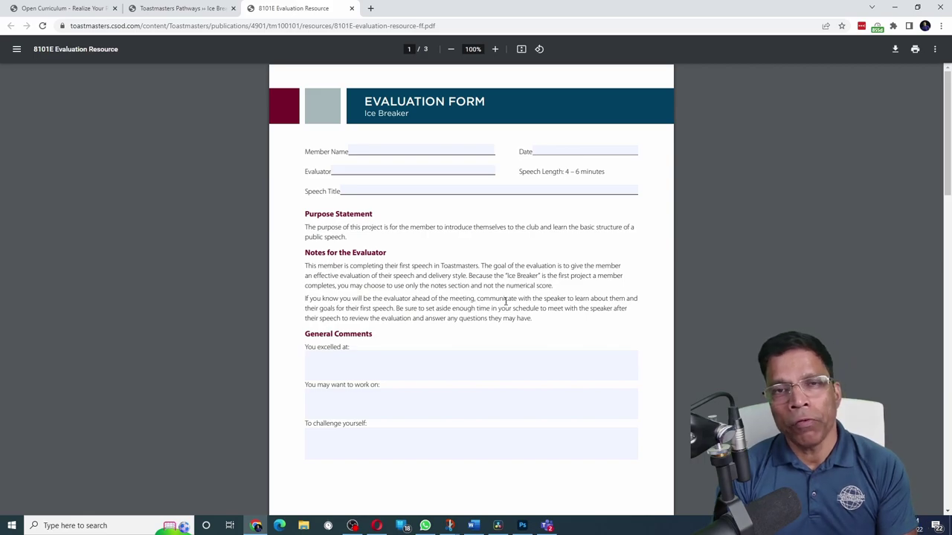
key(ctrl+w)
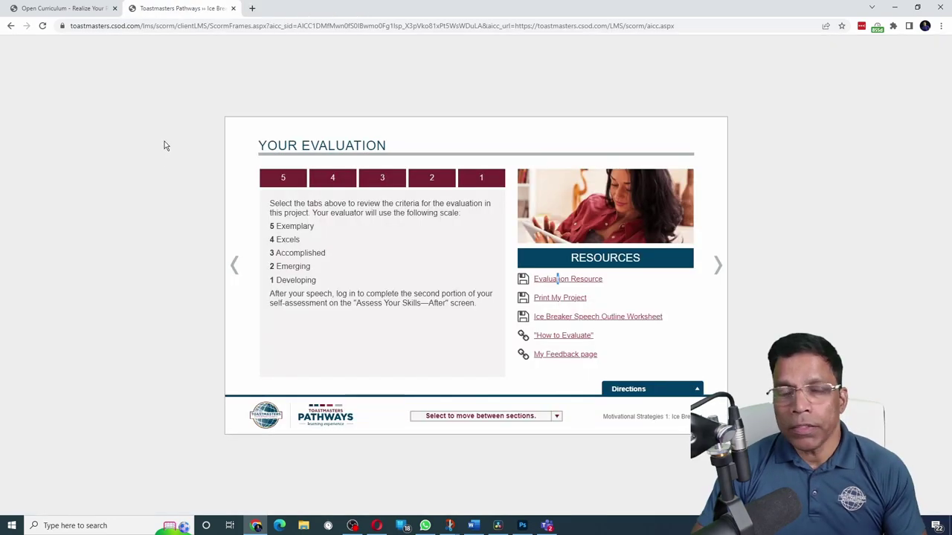
Relaunch the Ice Breaker project from the curriculum and jump to the Assess Your Skills—After section
click(234, 9)
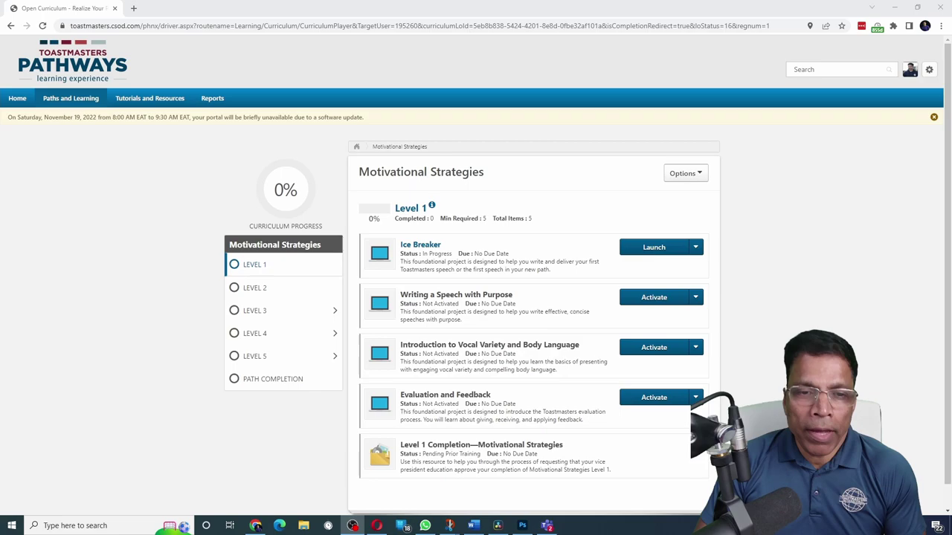
click(655, 248)
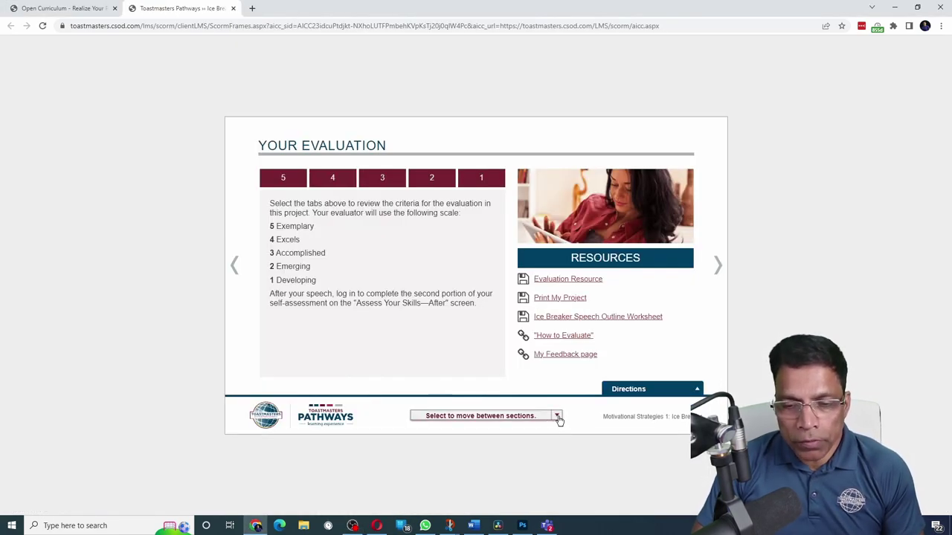
click(558, 418)
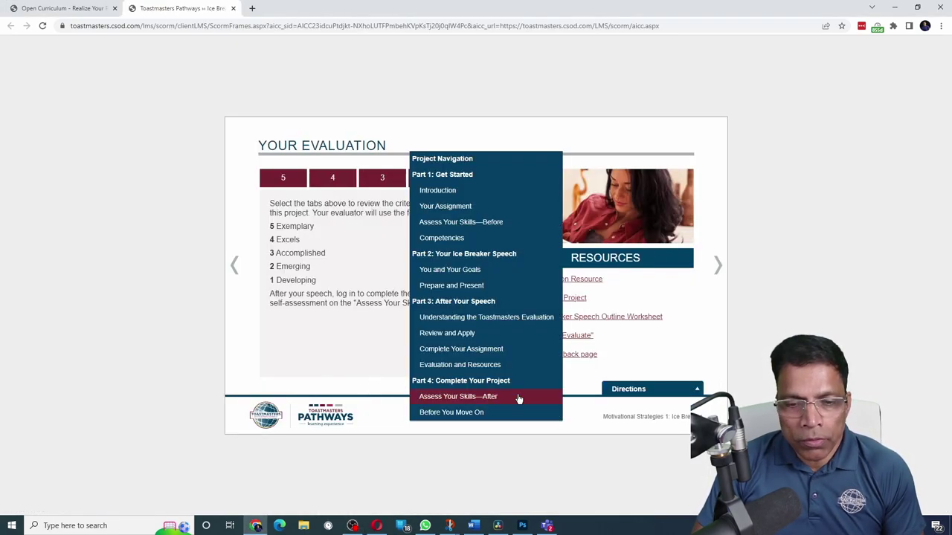
click(447, 398)
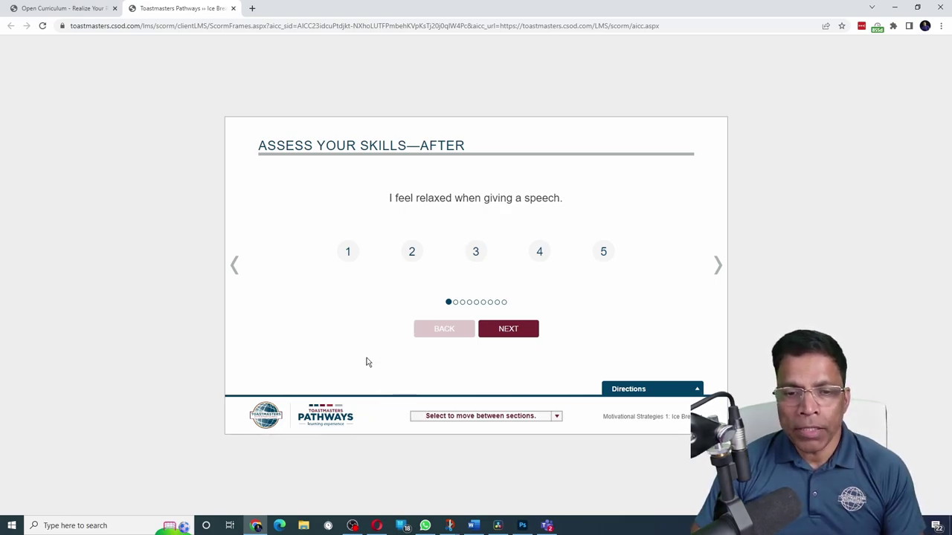
Submit the after self-assessment, rating feeling relaxed giving a speech as 2, then close the comparison feedback
click(413, 255)
click(493, 329)
click(502, 329)
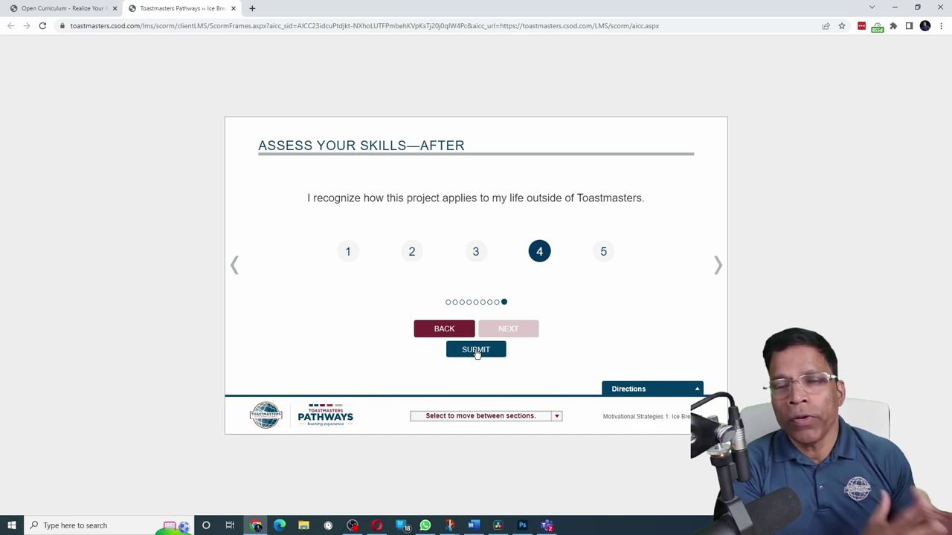
click(476, 351)
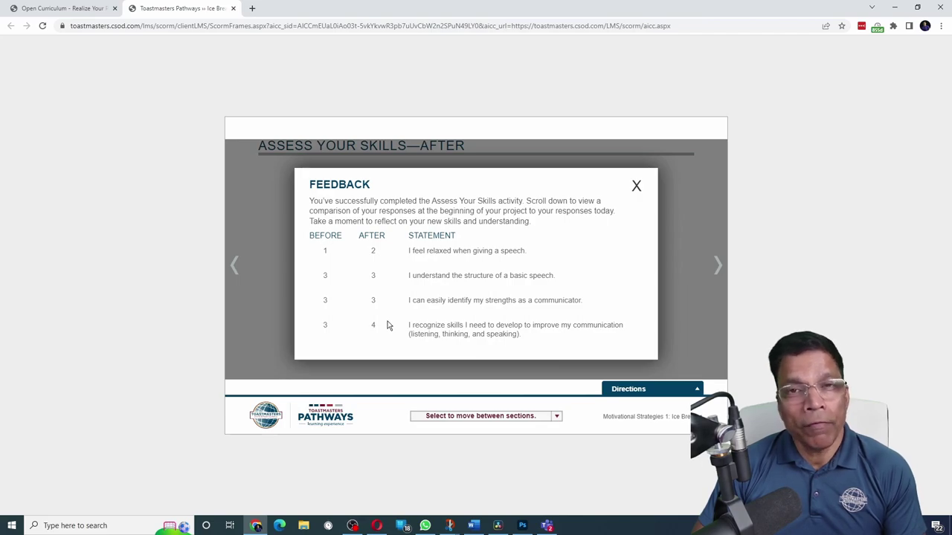
click(636, 185)
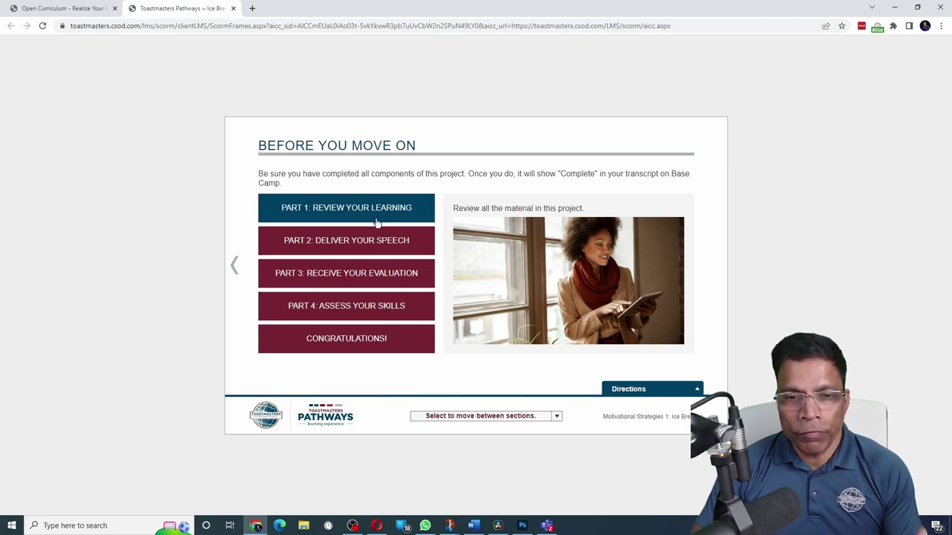
Step through Parts 2–4 and Congratulations! on Before You Move On to finish the Ice Breaker
click(376, 246)
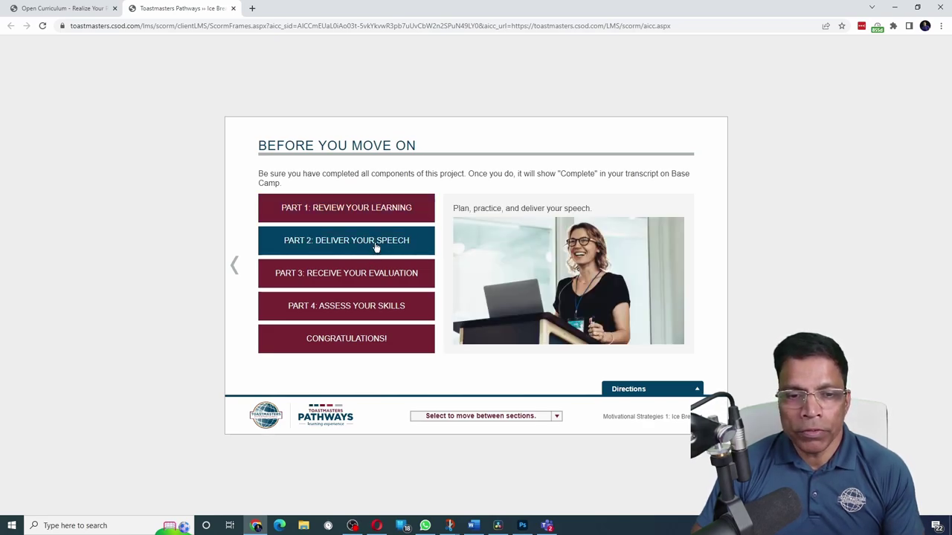
click(375, 281)
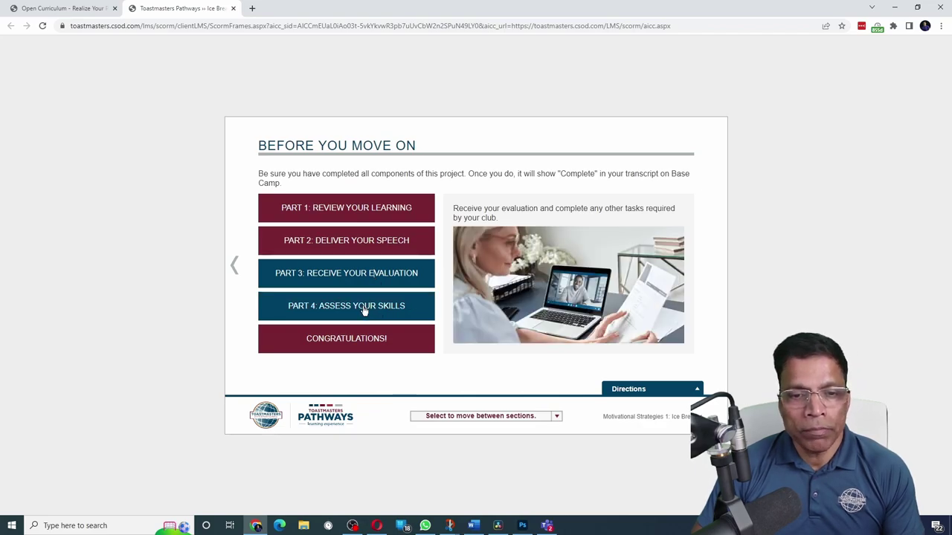
click(365, 311)
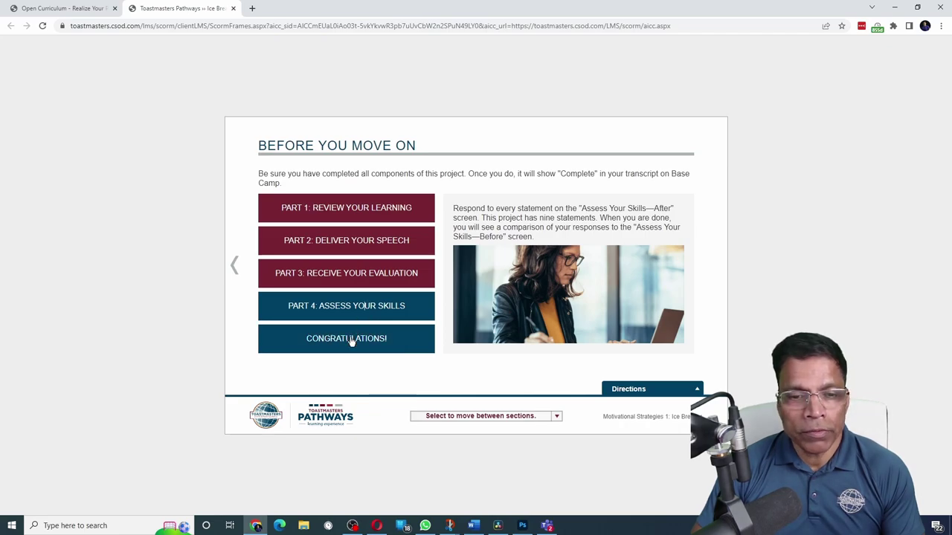
click(356, 339)
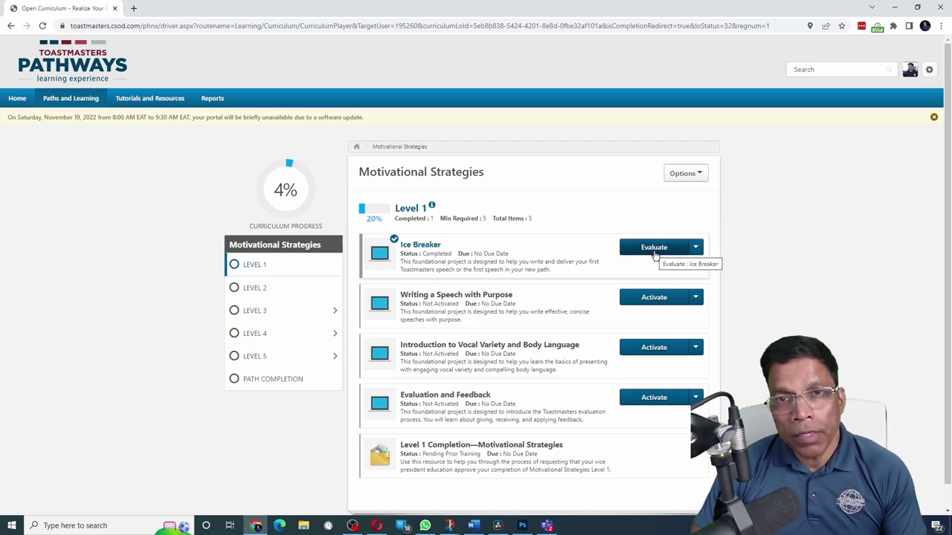
Submit the Ice Breaker evaluation with the Question 4 comment 'The time was just perfect'
click(654, 253)
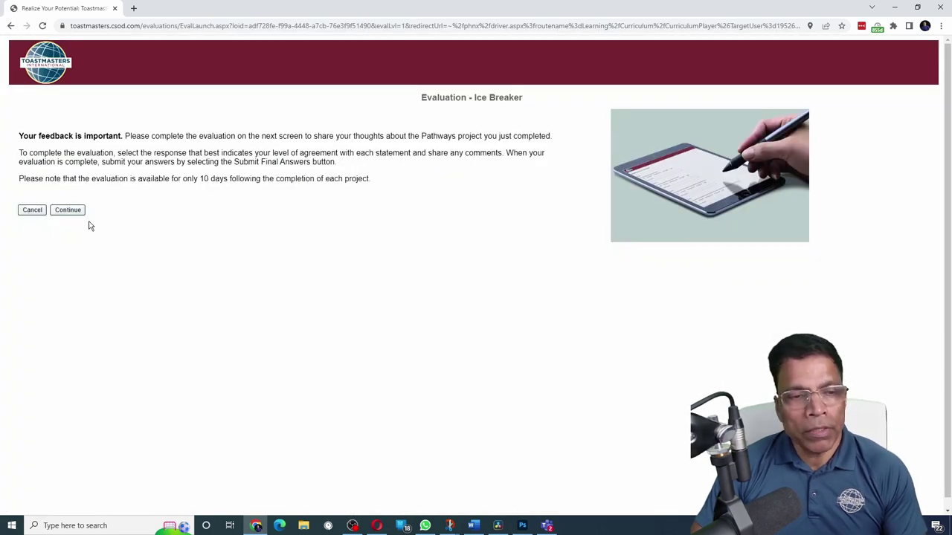
click(68, 210)
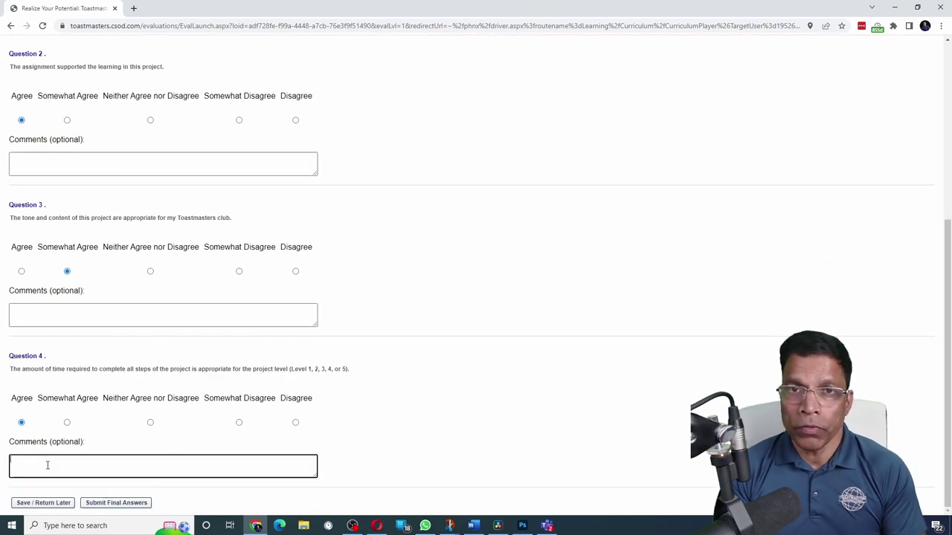
text(The time was just perfect.)
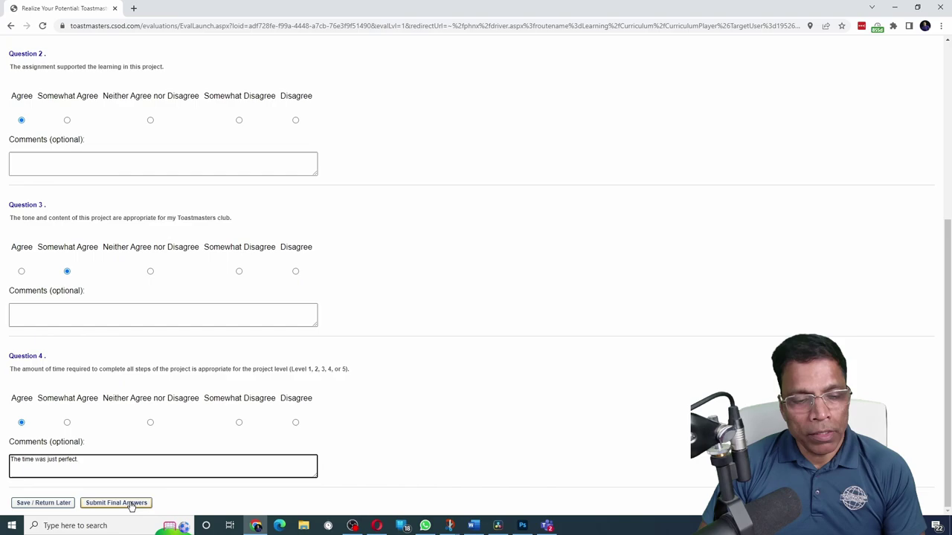
click(116, 504)
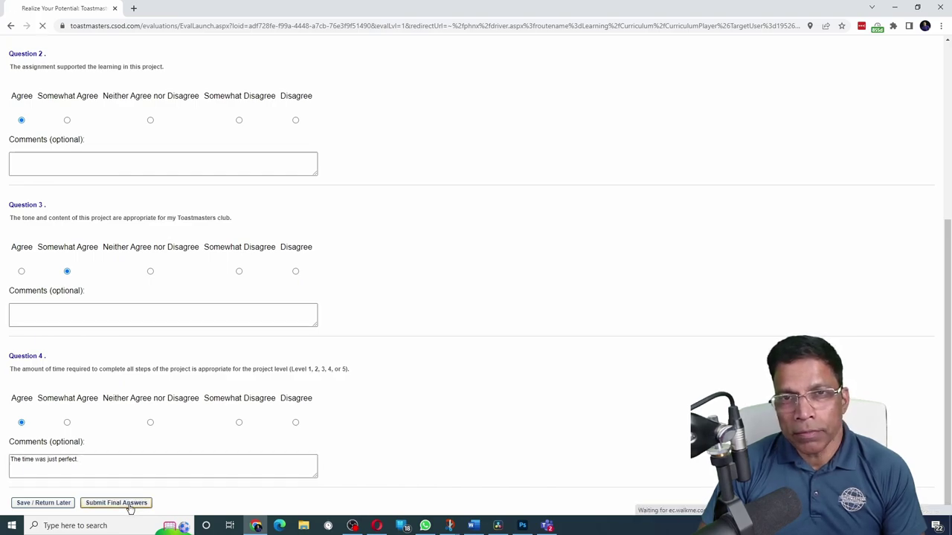